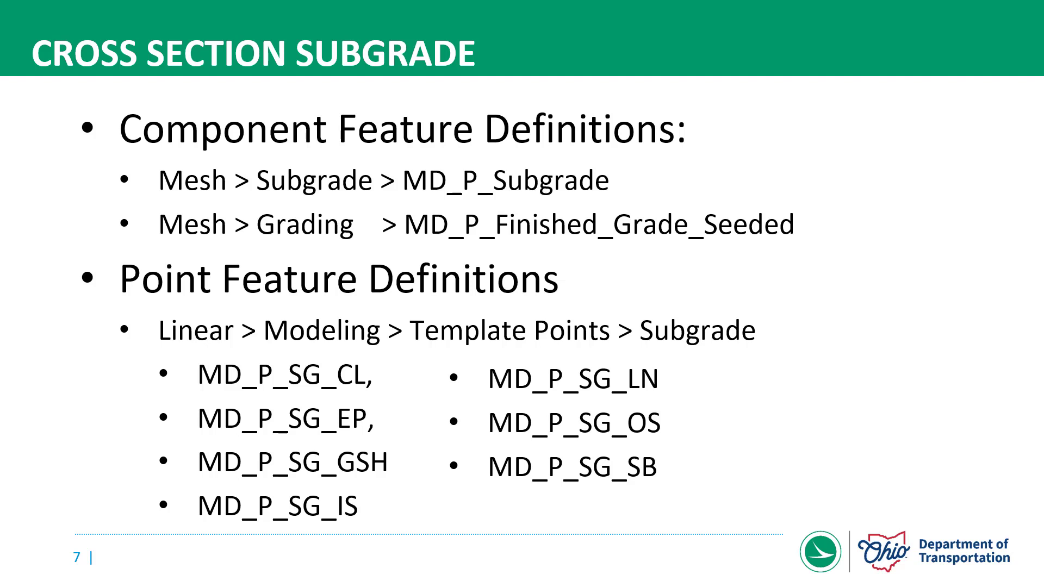
# - Advance the slideshow from slide 7 to slide 8, the Create Template screenshot
pyautogui.press('Right')
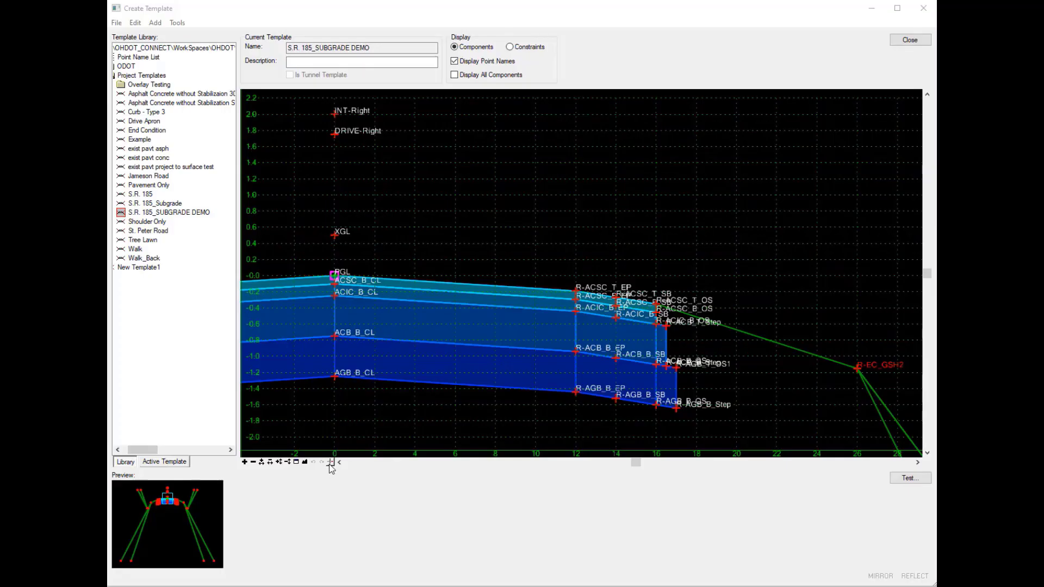
pyautogui.click(329, 461)
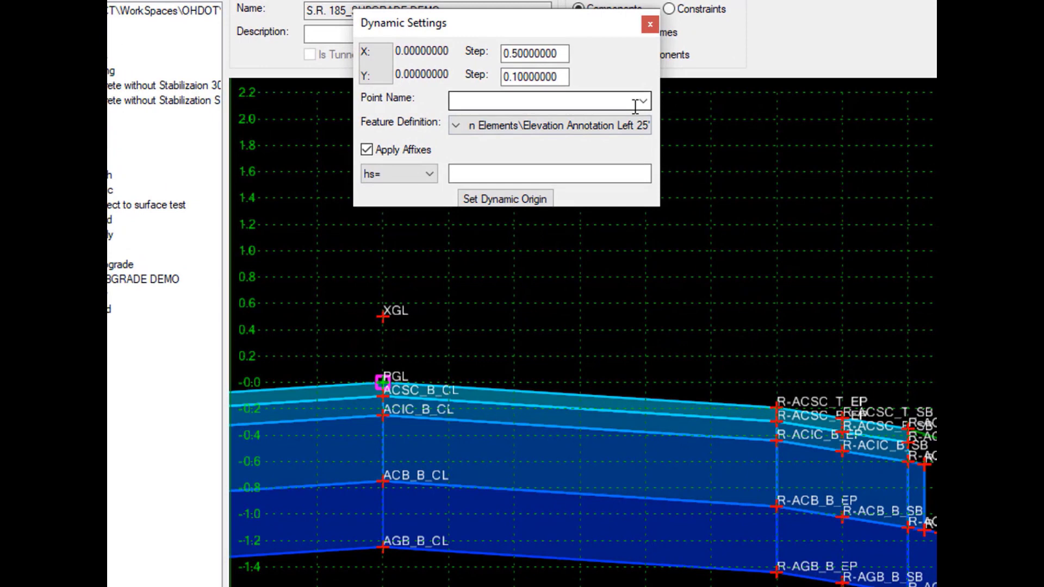
pyautogui.click(515, 102)
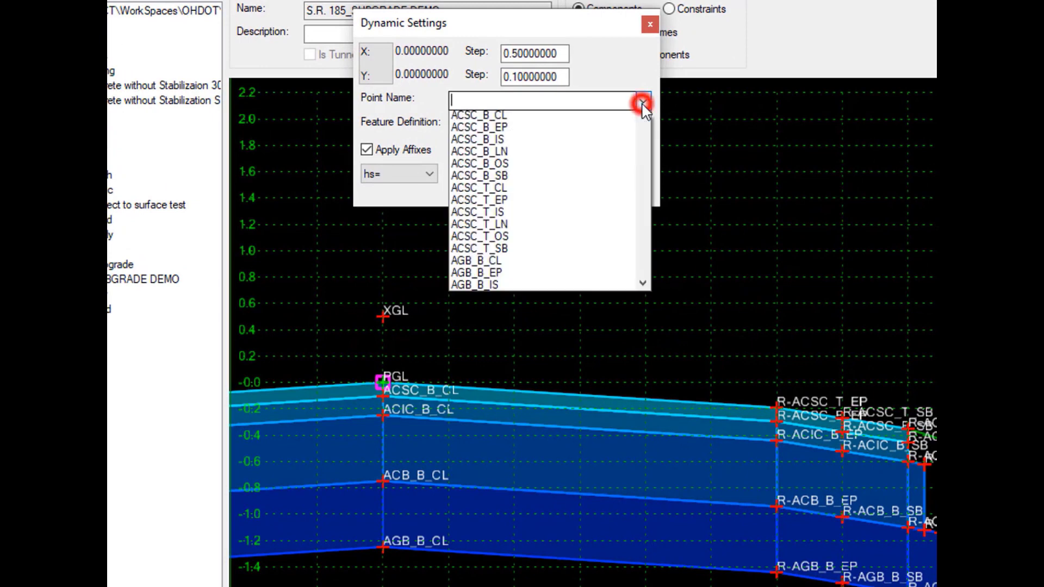
pyautogui.moveTo(643, 130)
pyautogui.mouseDown()
pyautogui.moveTo(663, 326)
pyautogui.moveTo(648, 498)
pyautogui.mouseUp()
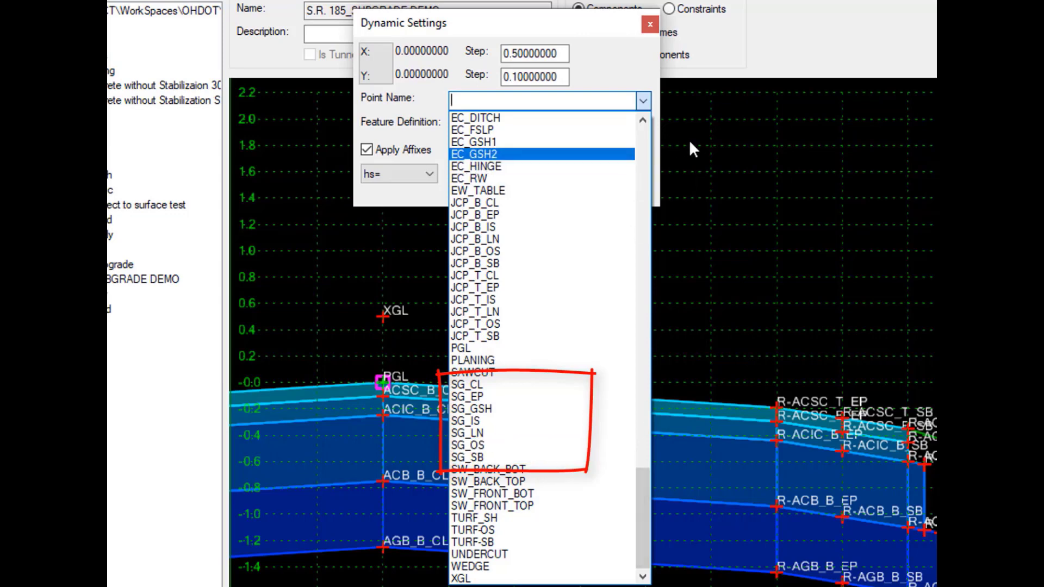
pyautogui.click(642, 82)
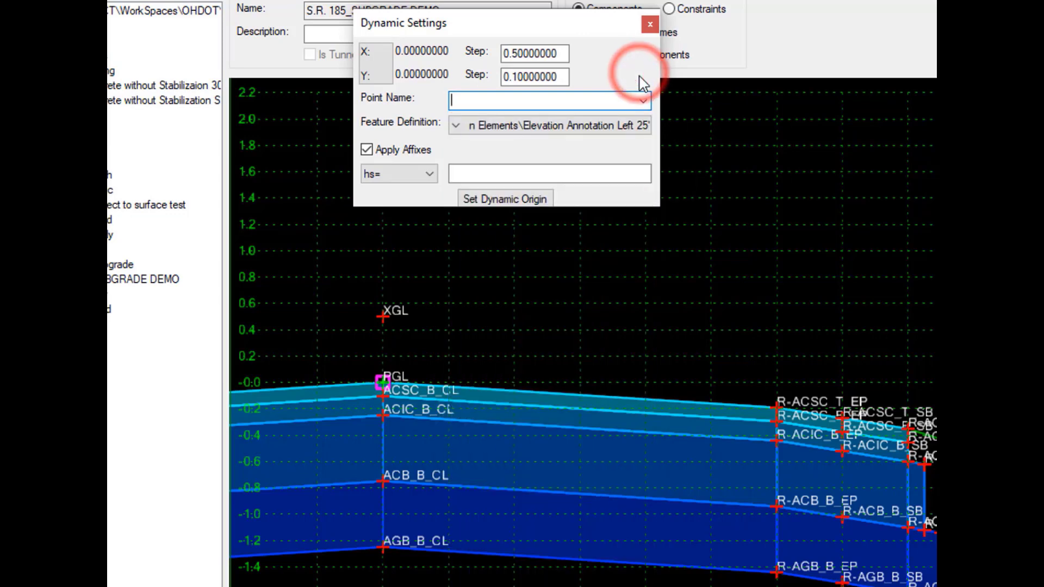
pyautogui.click(642, 126)
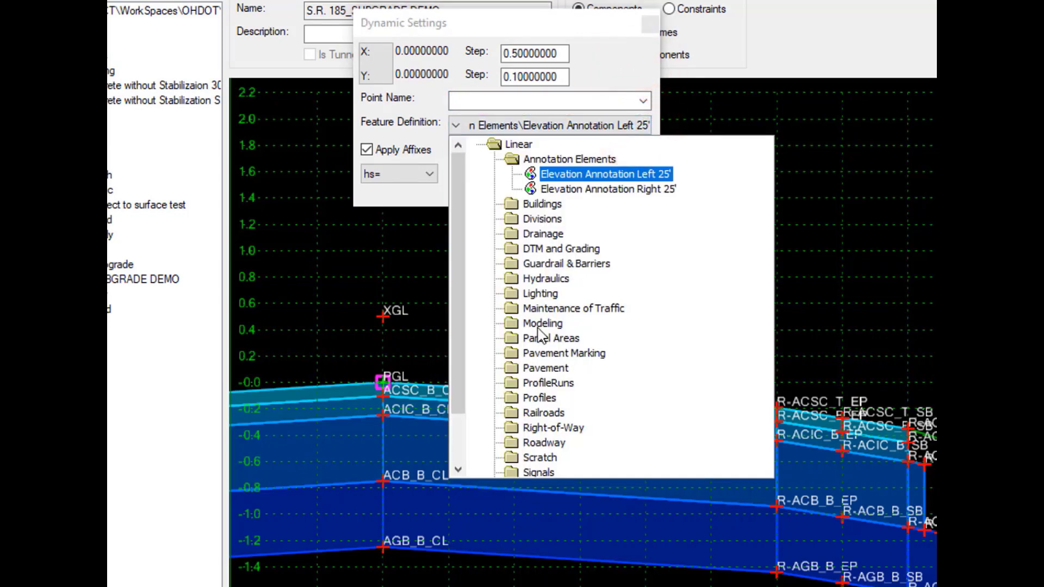
pyautogui.doubleClick(538, 324)
pyautogui.doubleClick(581, 341)
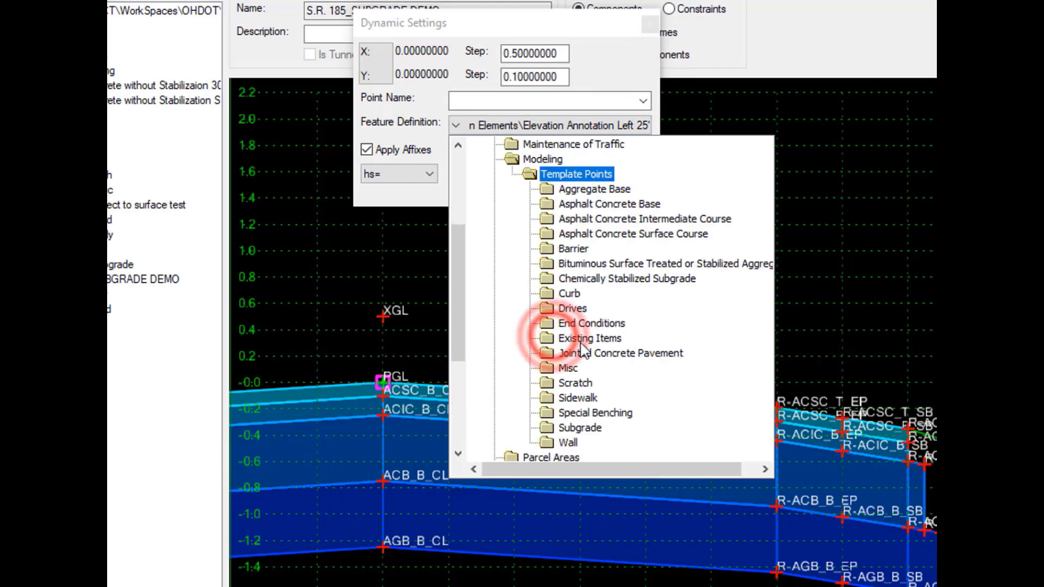
pyautogui.doubleClick(593, 429)
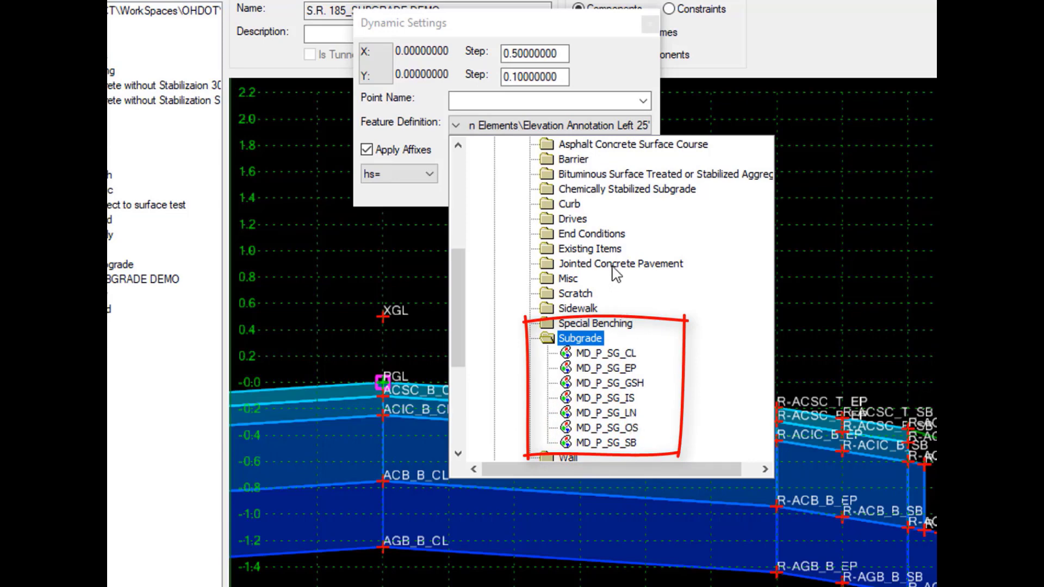
pyautogui.press('Escape')
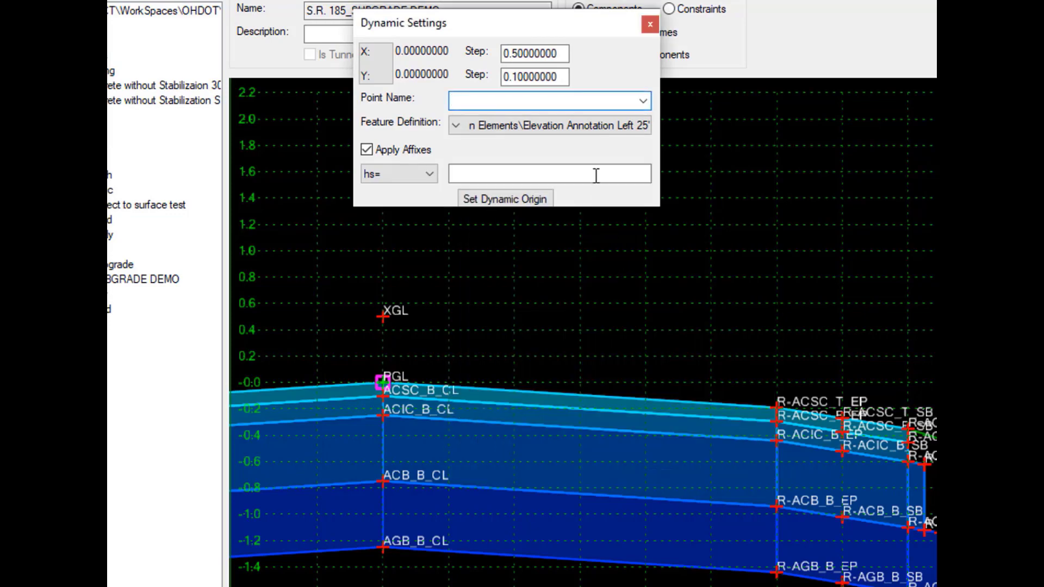
pyautogui.click(650, 24)
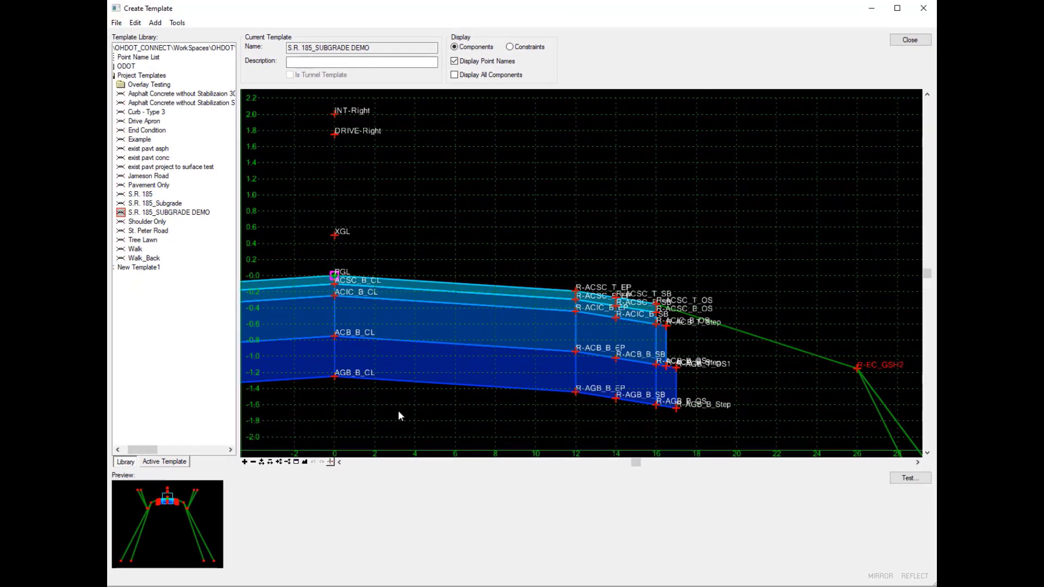
# - Start a constrained component at AGB_B_CL using MD_P_Subgrade, named R-Subgrade-Lane1
pyautogui.rightClick(336, 377)
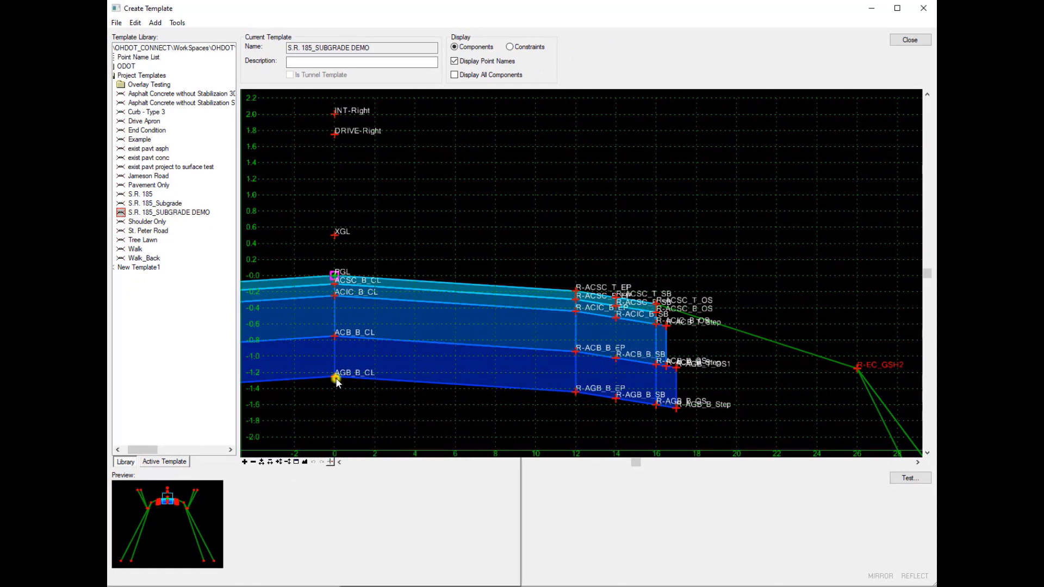
pyautogui.moveTo(353, 386)
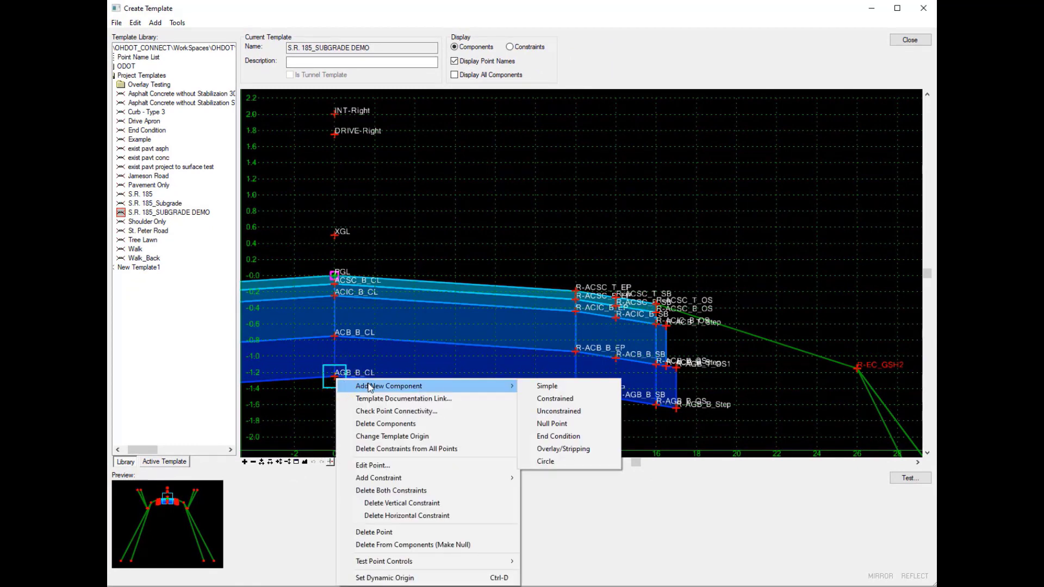
pyautogui.click(556, 400)
pyautogui.click(459, 487)
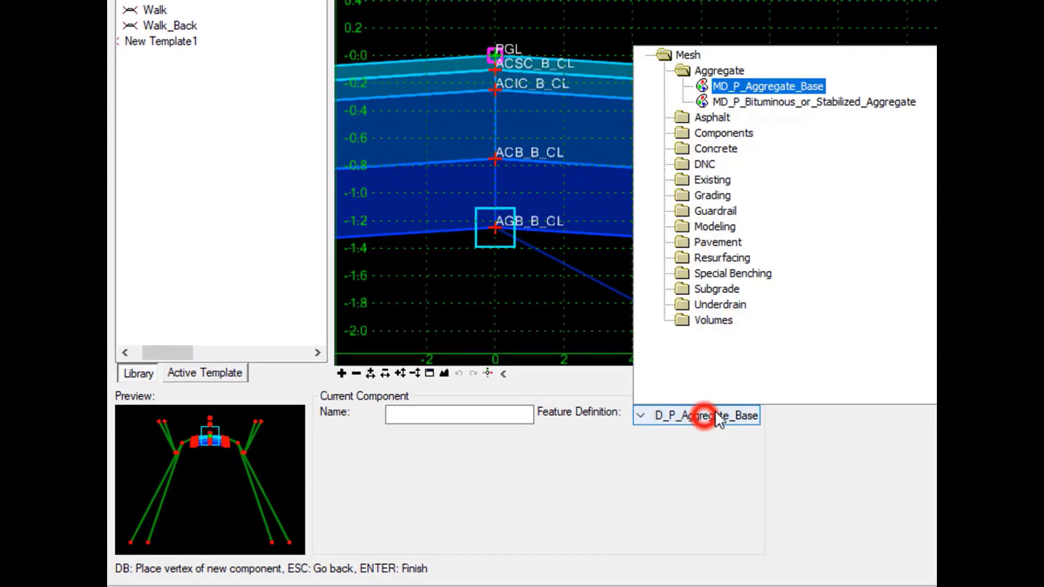
pyautogui.doubleClick(707, 289)
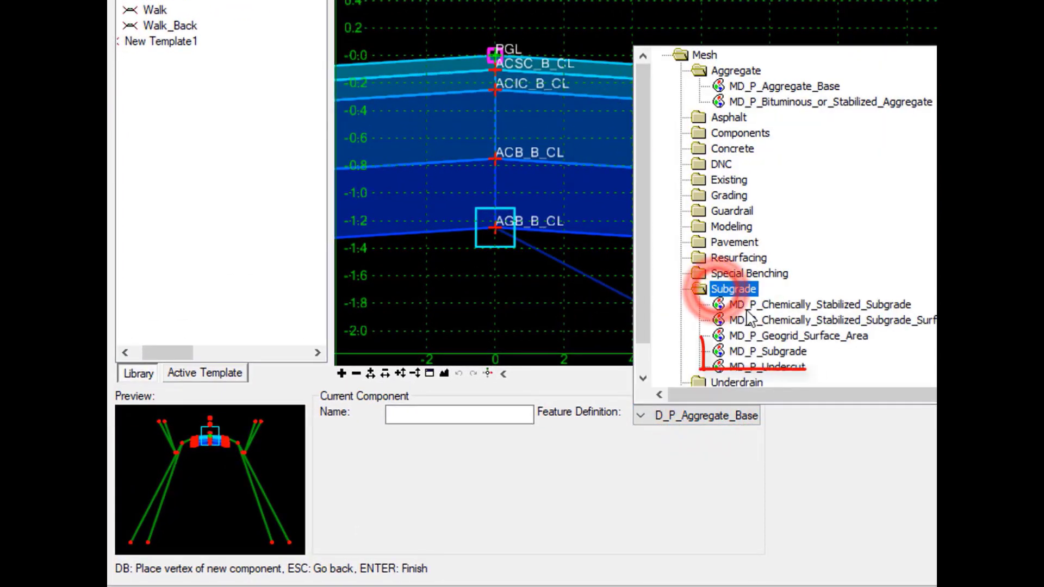
pyautogui.click(774, 351)
pyautogui.click(494, 415)
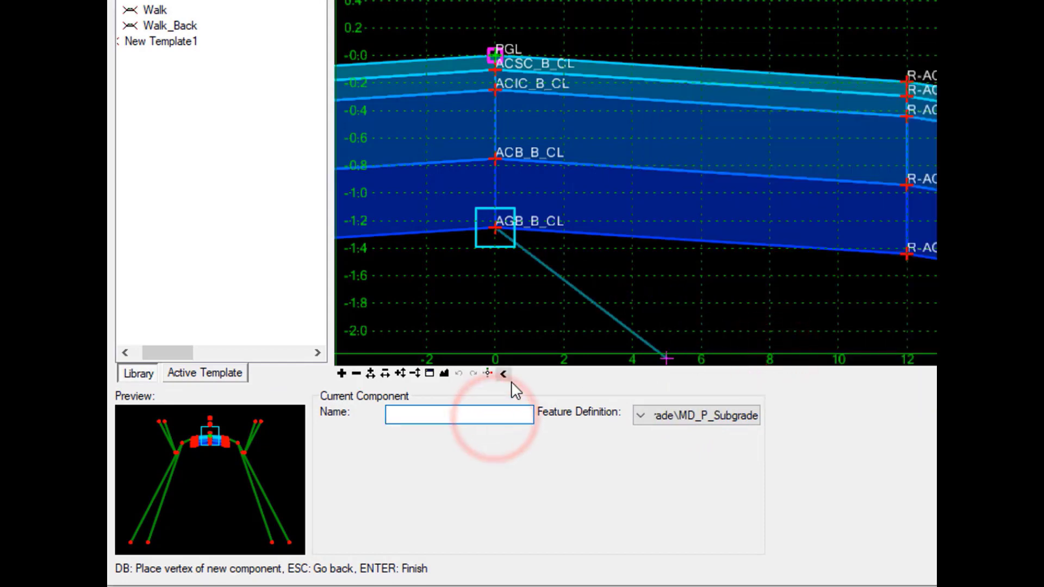
pyautogui.write('R')
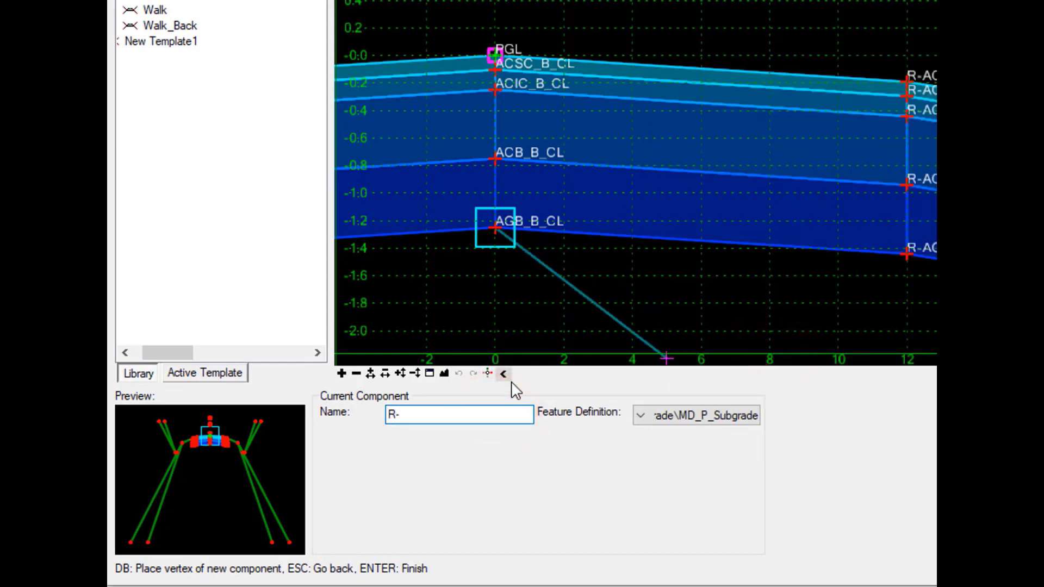
pyautogui.write('-Subgrade-Lane1')
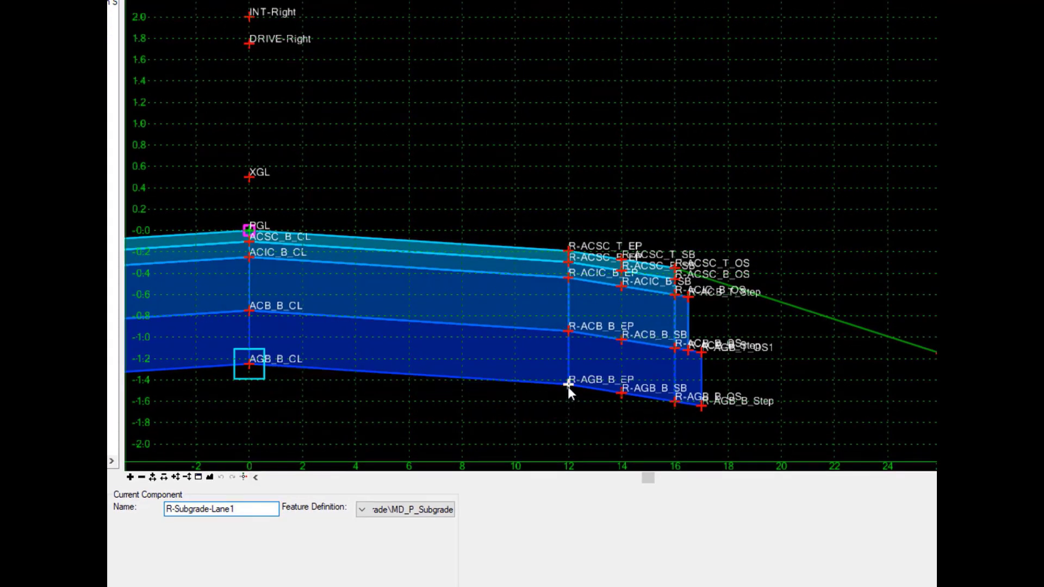
# - Finish R-Subgrade-Lane1 as an open line ending at R-AGB_B_EP
pyautogui.click(568, 386)
pyautogui.rightClick(545, 412)
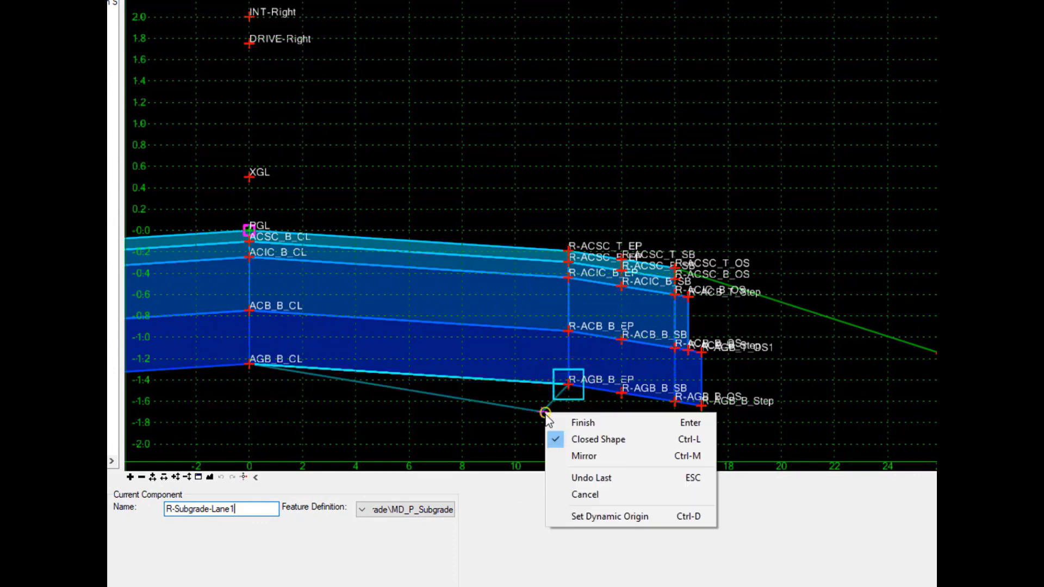
pyautogui.click(578, 443)
pyautogui.rightClick(581, 428)
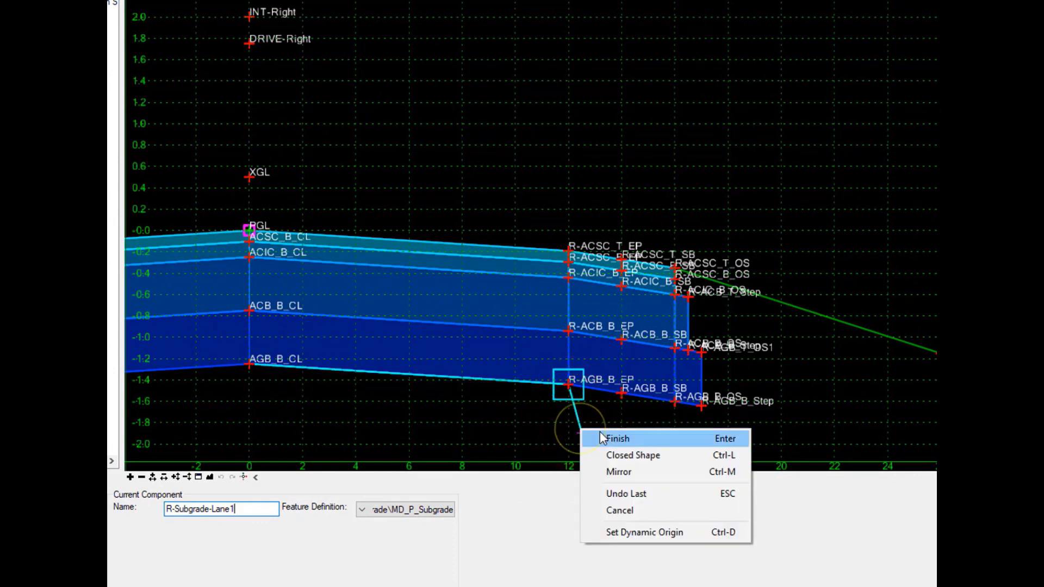
pyautogui.click(601, 438)
# - Add constrained component R-Subgrade-Shldr from R-AGB_B_EP through R-AGB_B_SB to R-AGB_B_OS
pyautogui.rightClick(570, 386)
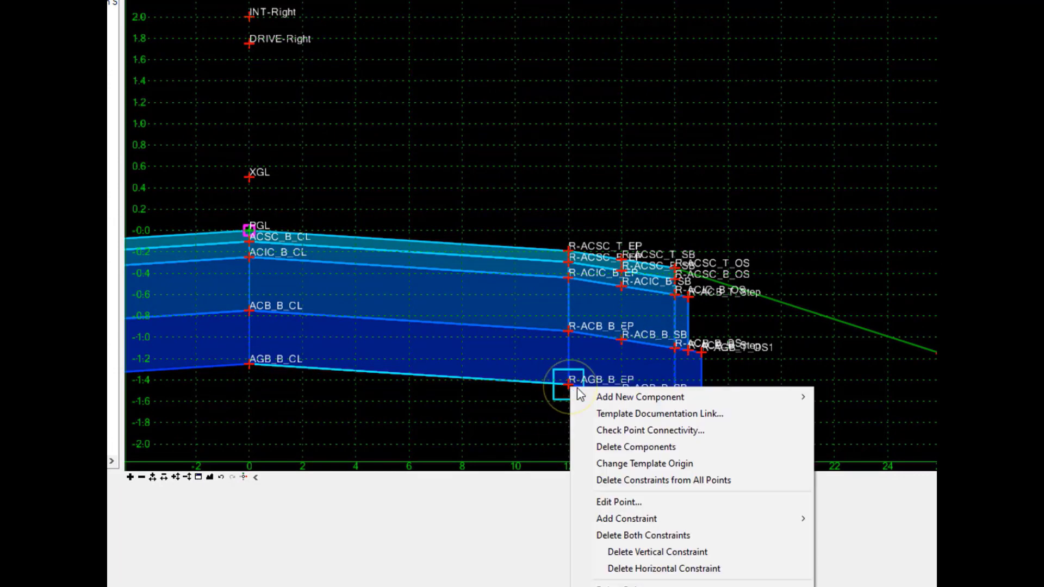
pyautogui.moveTo(762, 397)
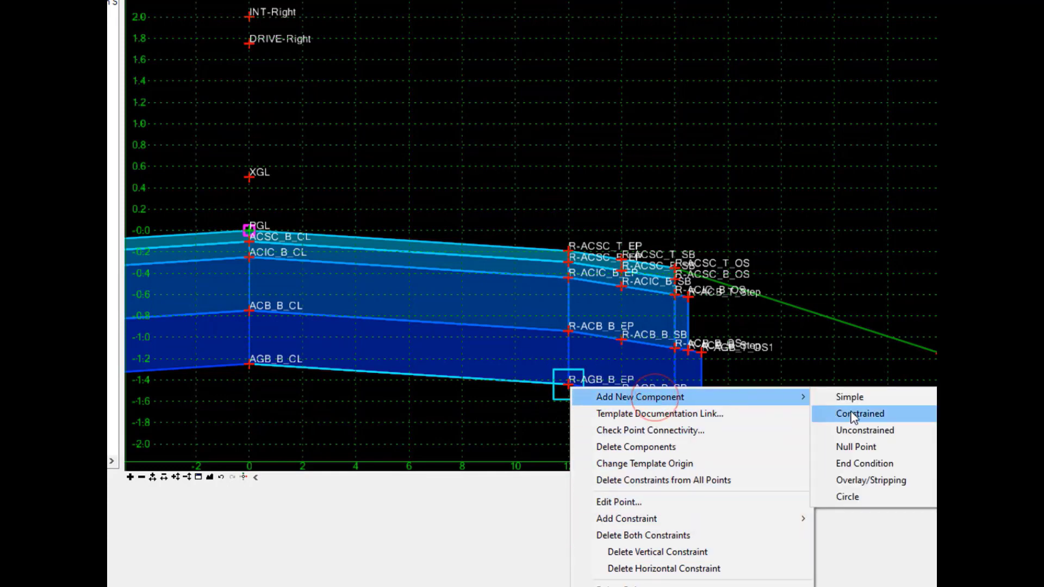
pyautogui.click(851, 414)
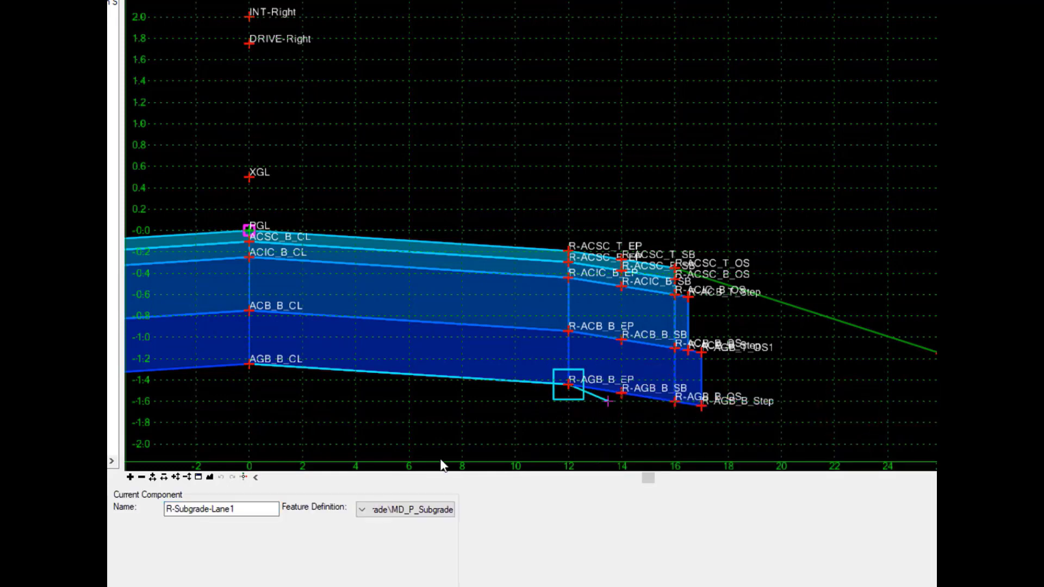
pyautogui.doubleClick(215, 509)
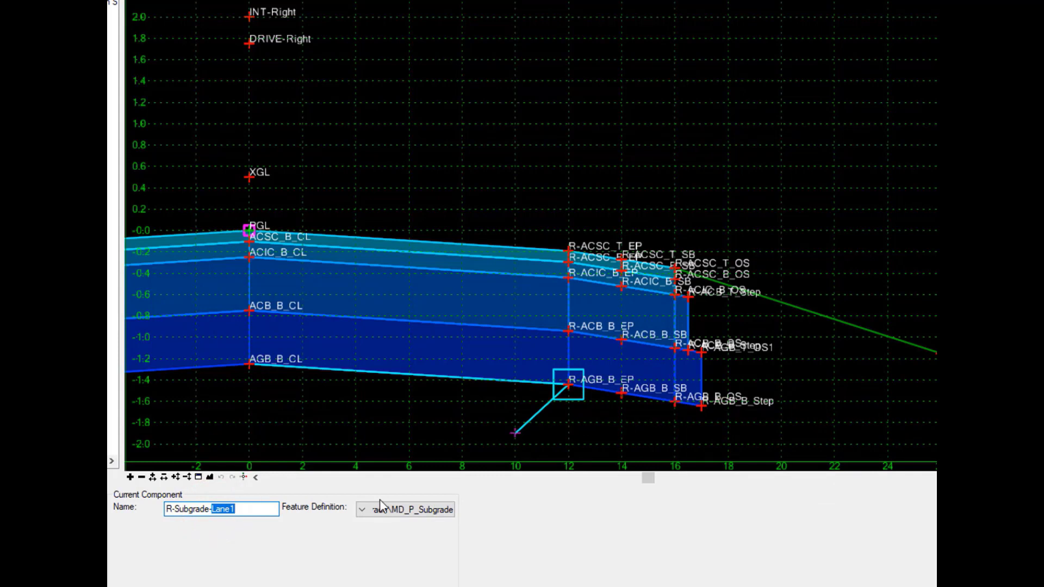
pyautogui.write('Shldr')
pyautogui.click(622, 392)
pyautogui.click(674, 404)
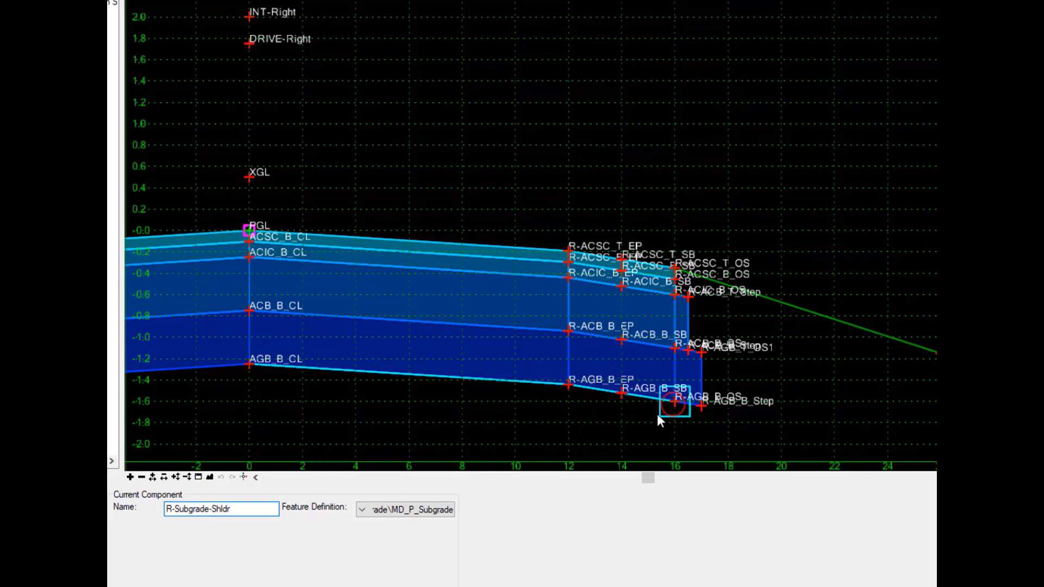
pyautogui.rightClick(648, 421)
pyautogui.click(680, 435)
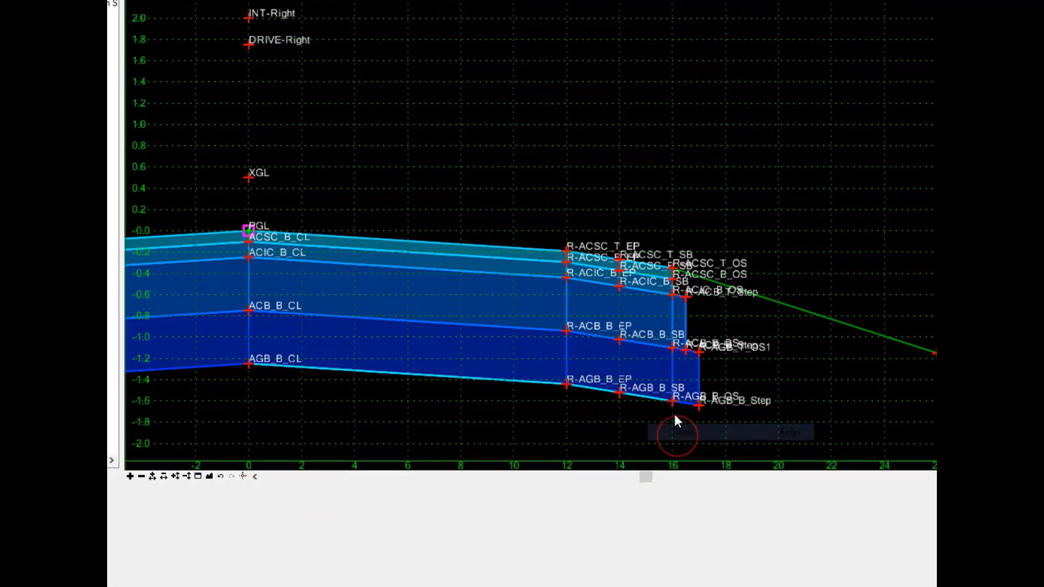
pyautogui.rightClick(610, 394)
# - Draw component R-Subgrade-Shldr_Step from R-AGB_B_Step up to a new point, then select that point
pyautogui.moveTo(648, 403)
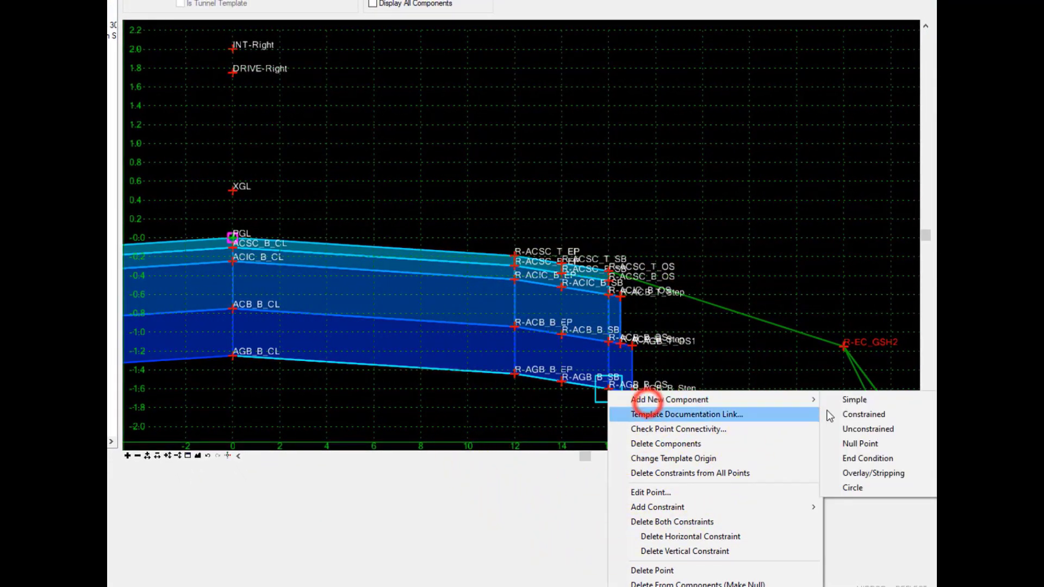
pyautogui.click(856, 414)
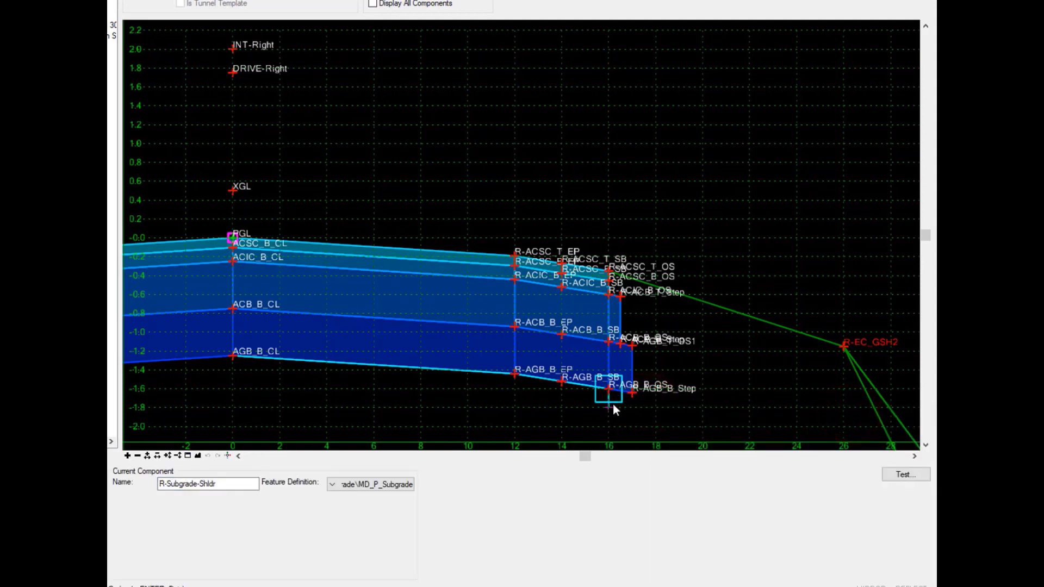
pyautogui.click(224, 480)
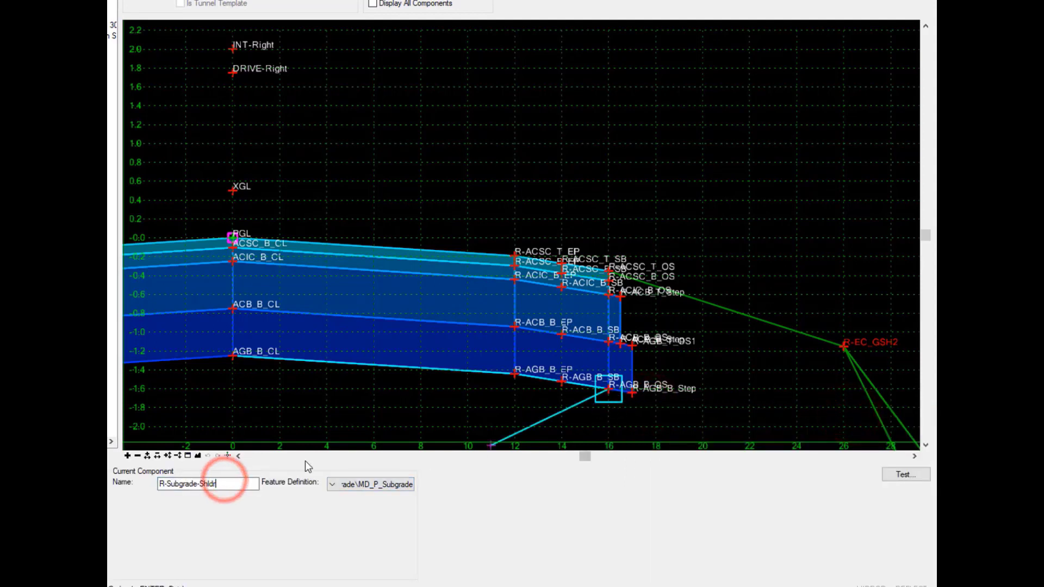
pyautogui.write('_Step')
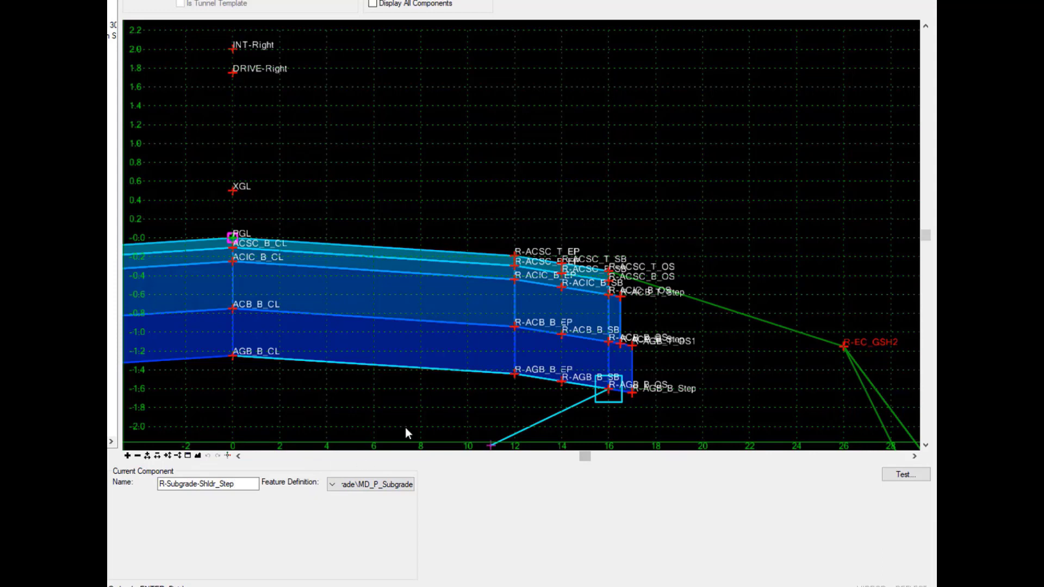
pyautogui.click(633, 392)
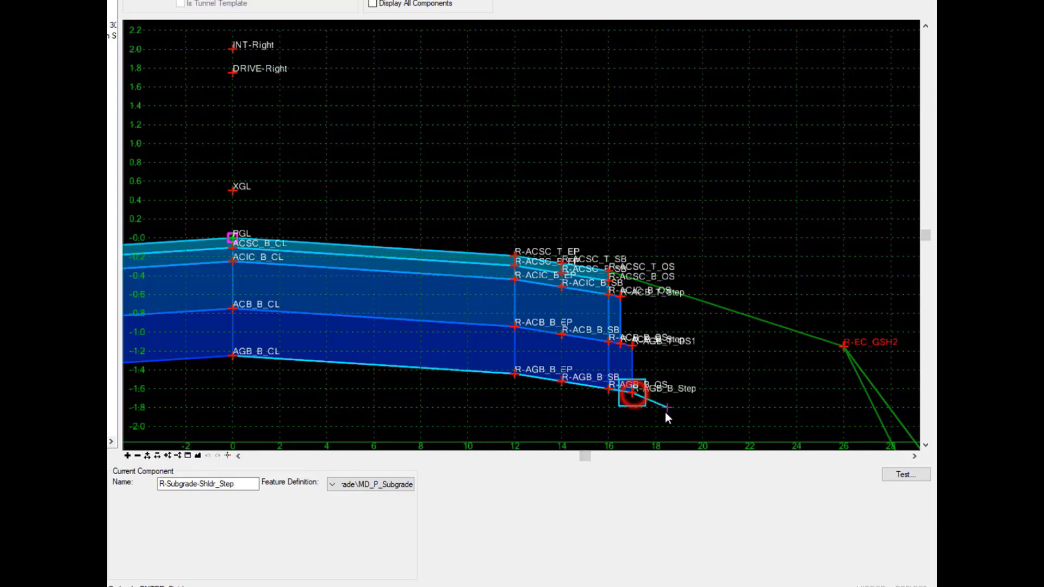
pyautogui.click(643, 305)
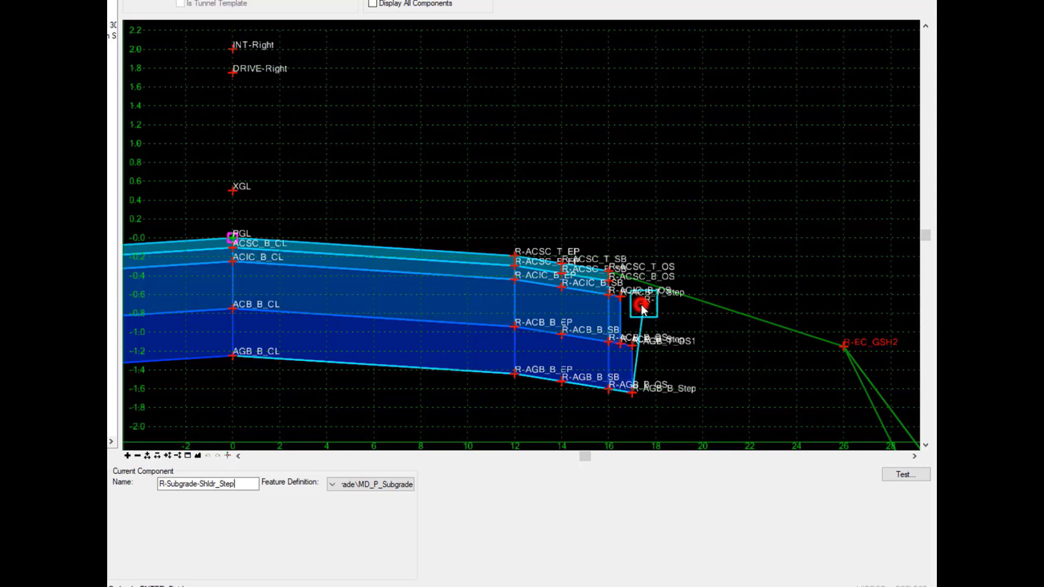
pyautogui.rightClick(677, 315)
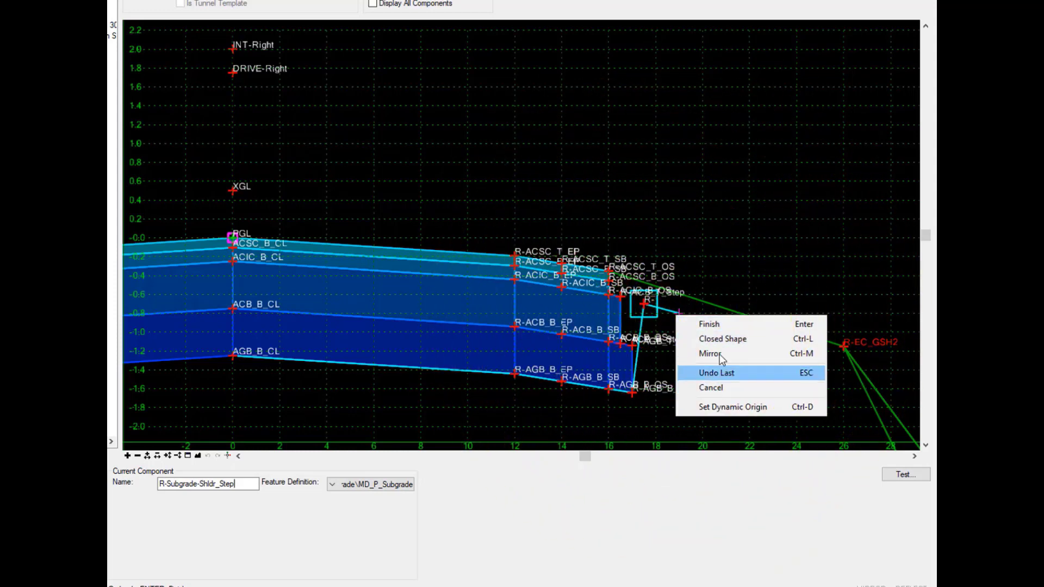
pyautogui.click(710, 324)
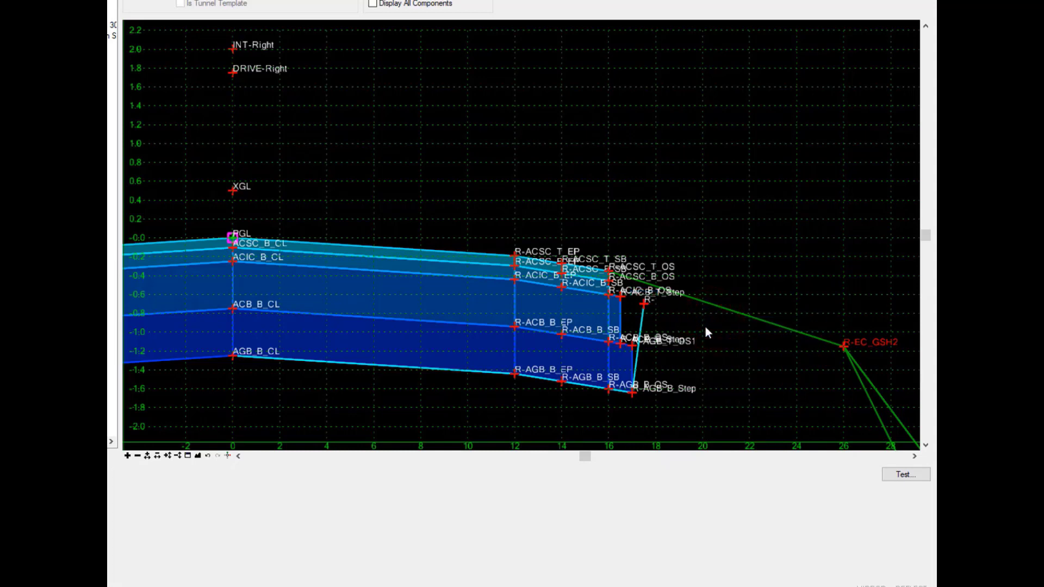
pyautogui.click(645, 304)
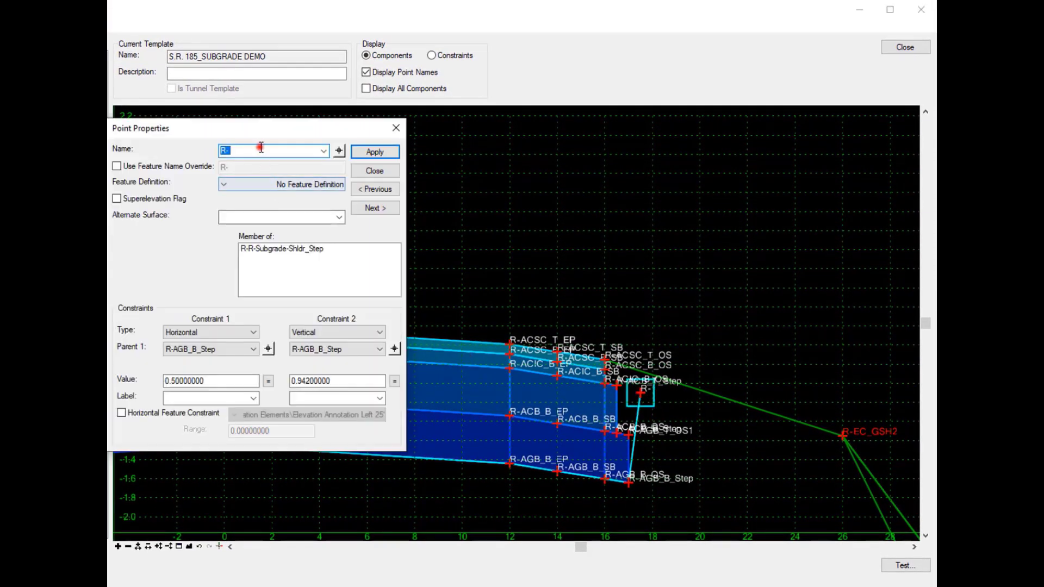
# - Rename the step's top point to R-SG_GSH and turn off Display Point Names
pyautogui.click(263, 148)
pyautogui.press('BackSpace')
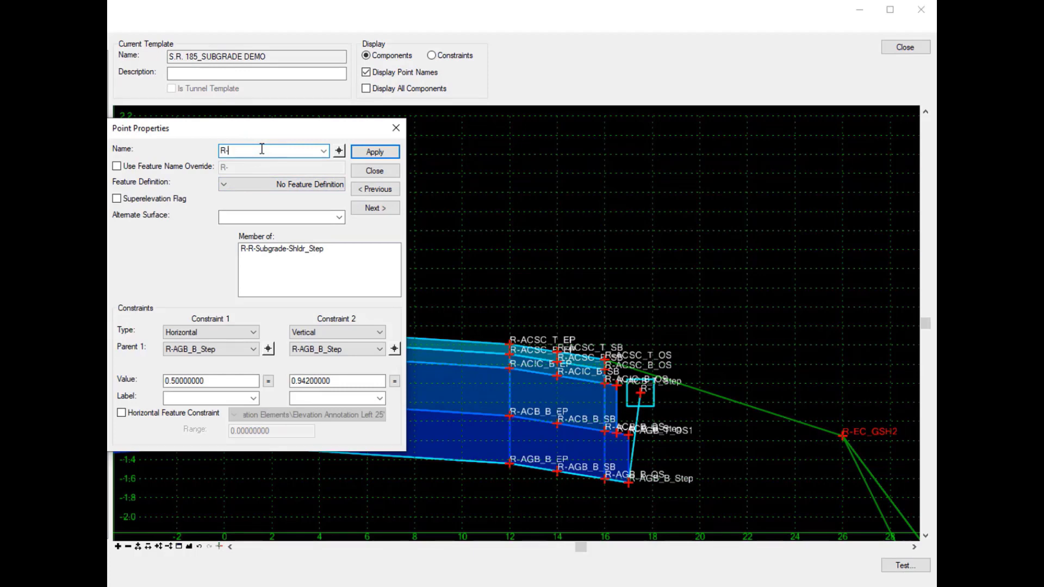
pyautogui.write('SG_GSH')
pyautogui.click(374, 154)
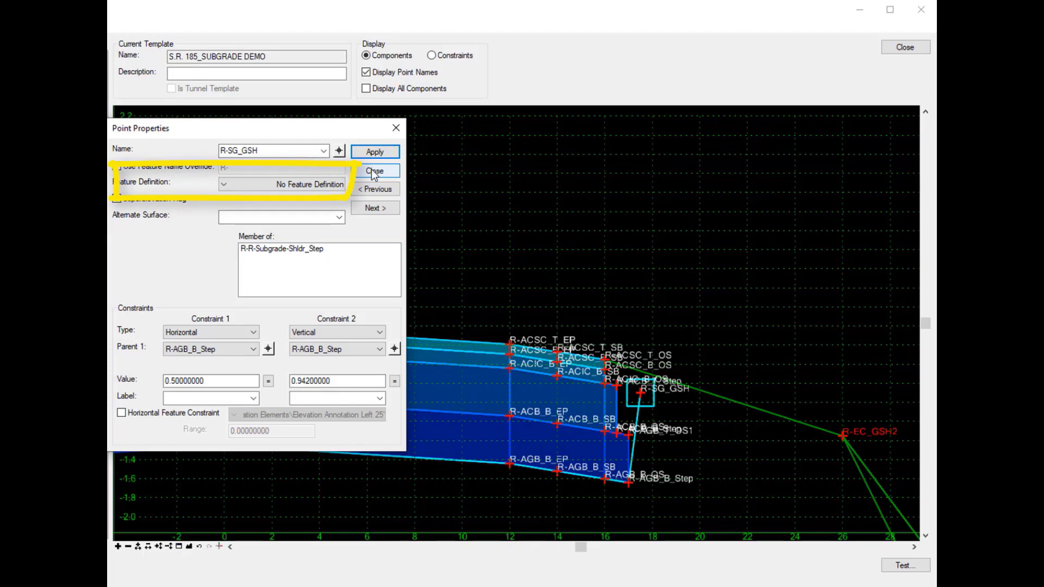
pyautogui.click(373, 172)
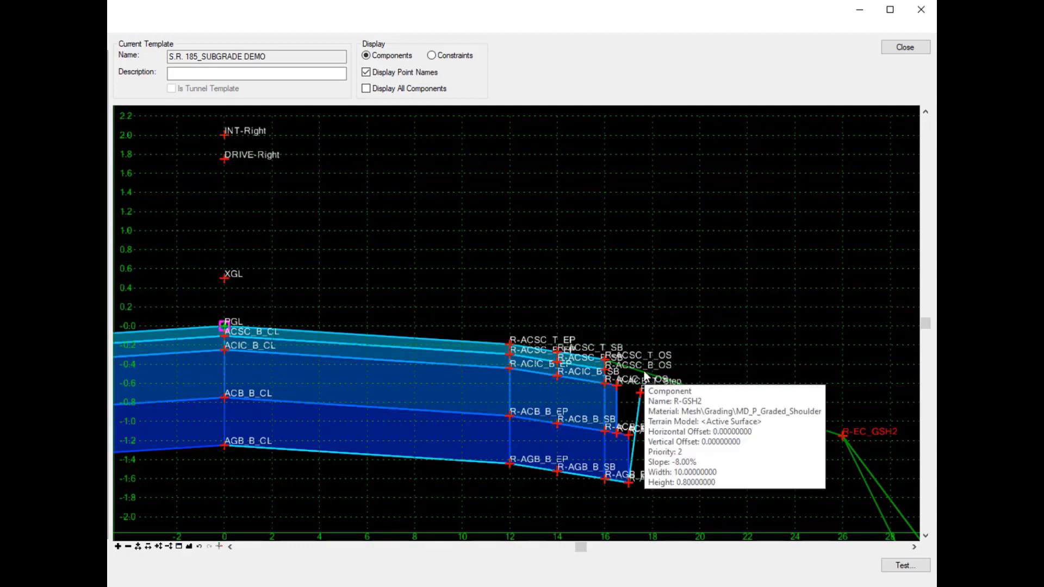
pyautogui.click(387, 74)
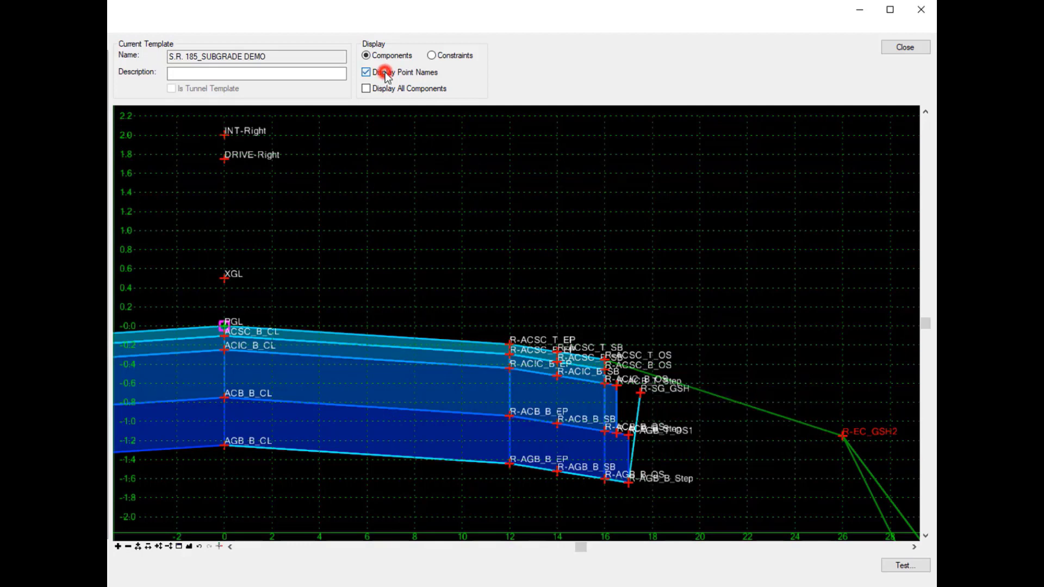
# - Insert a vertex in the green shoulder line near offset 18.5 and display constraints
pyautogui.rightClick(639, 369)
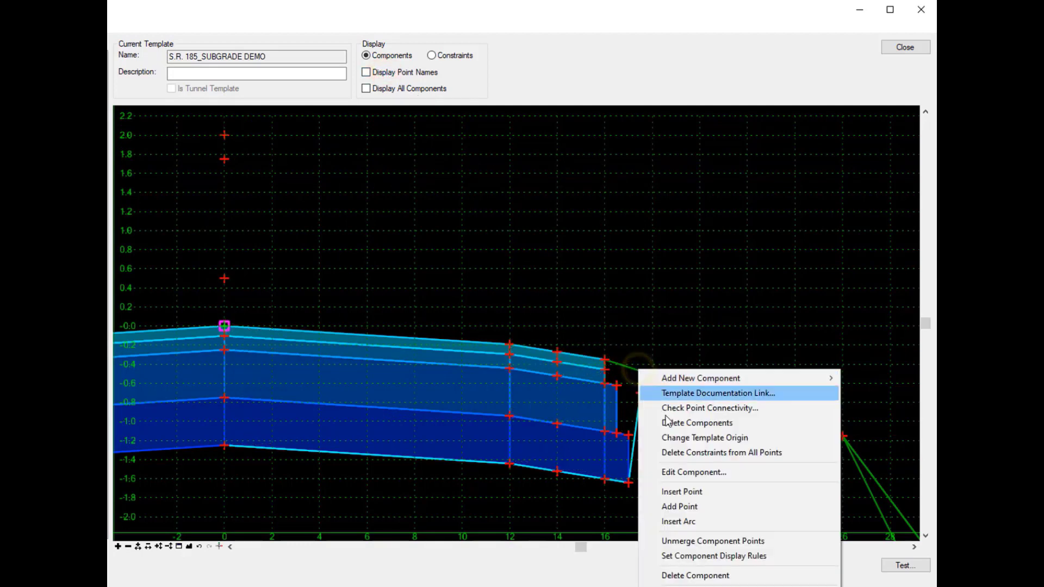
pyautogui.click(687, 493)
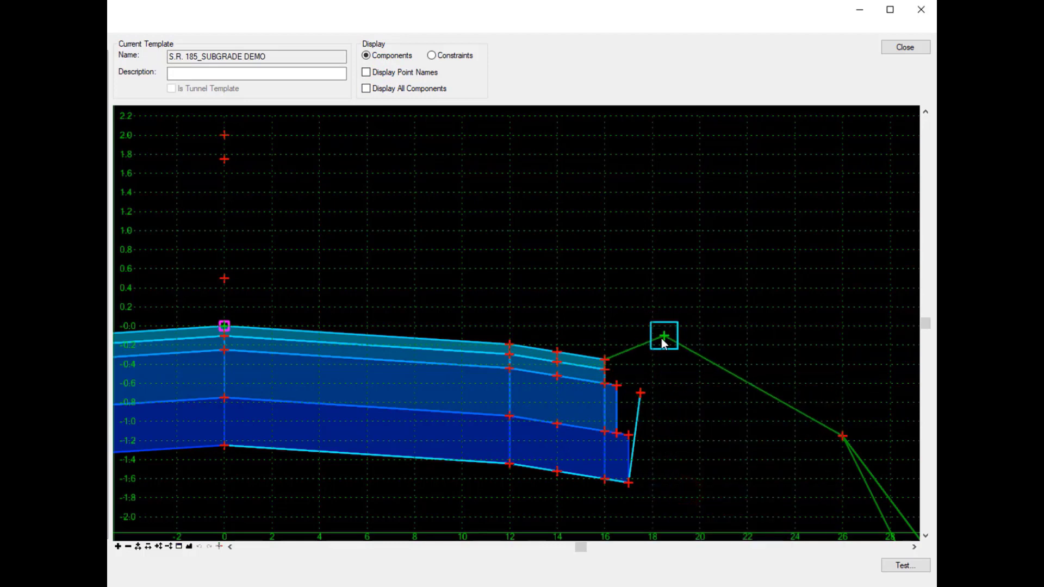
pyautogui.click(663, 339)
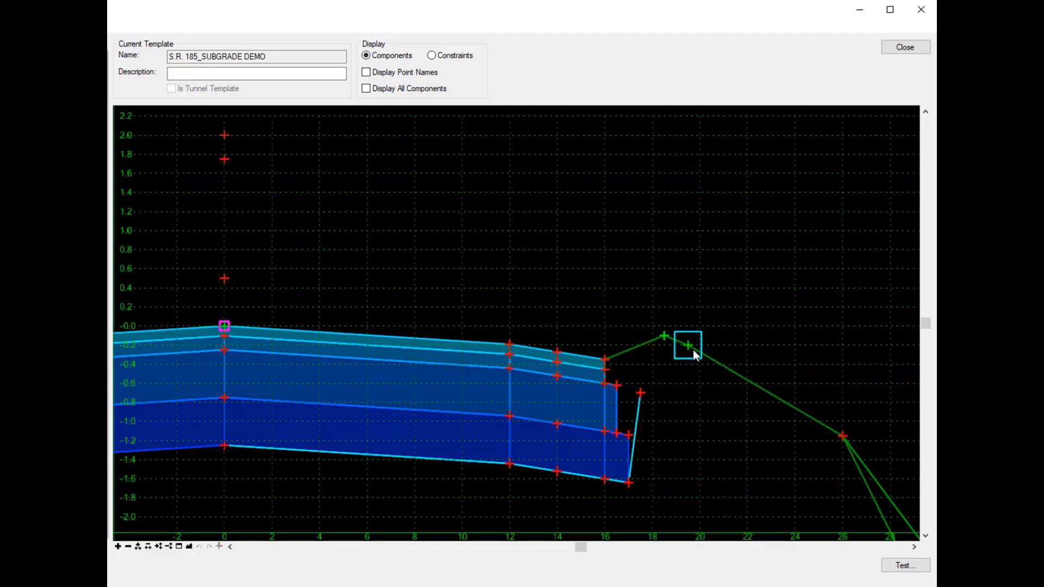
pyautogui.rightClick(693, 354)
pyautogui.click(721, 360)
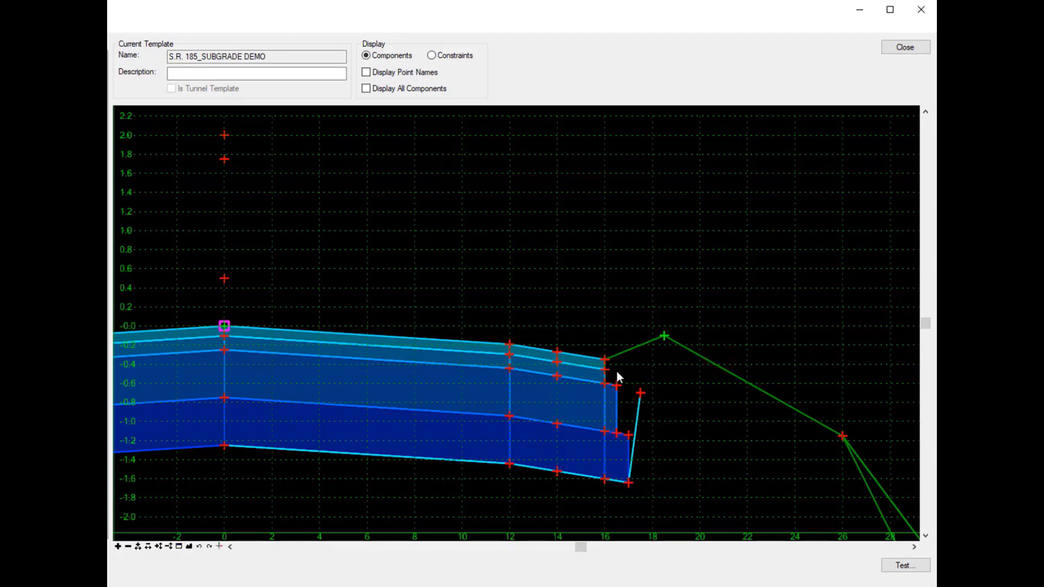
pyautogui.click(455, 56)
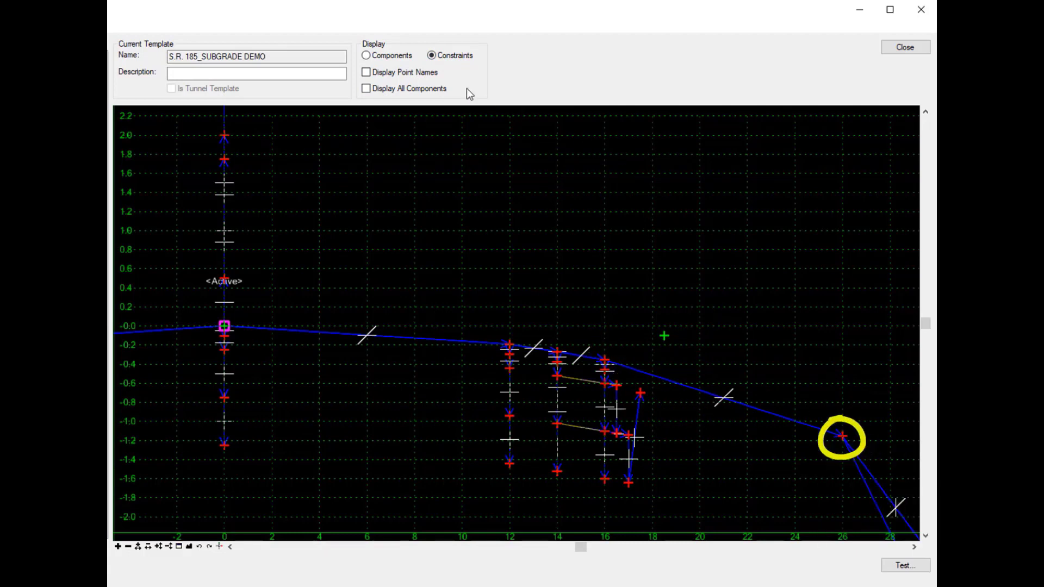
# - Back in Components display, delete the offset-16 point from R-GSH2
pyautogui.click(399, 56)
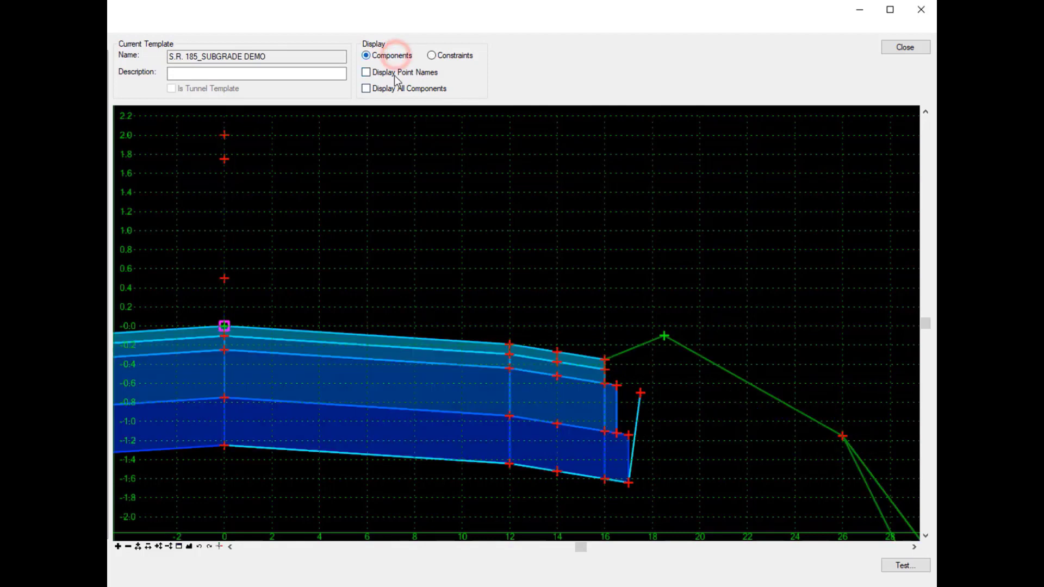
pyautogui.rightClick(604, 359)
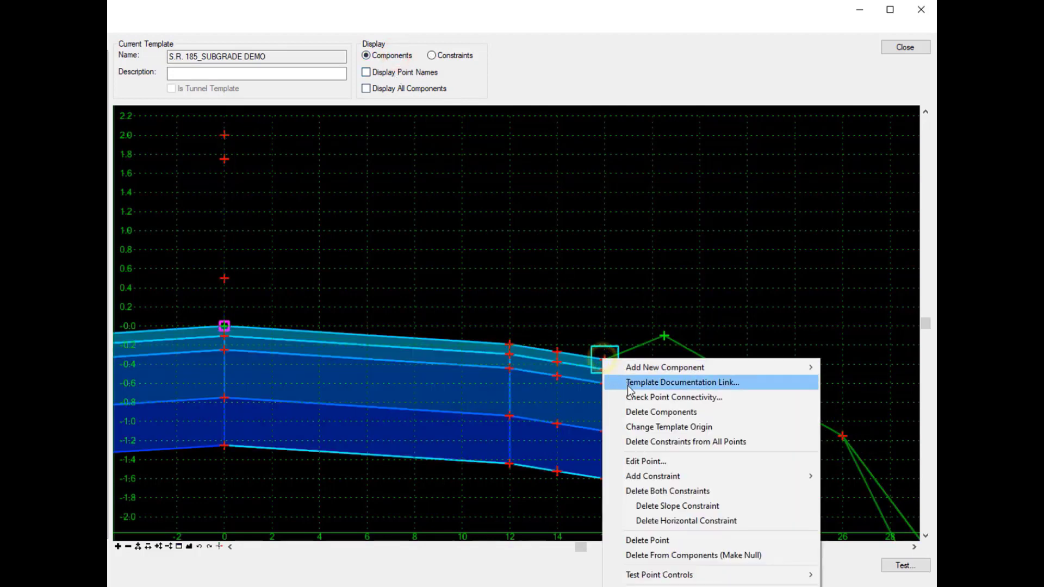
pyautogui.click(651, 541)
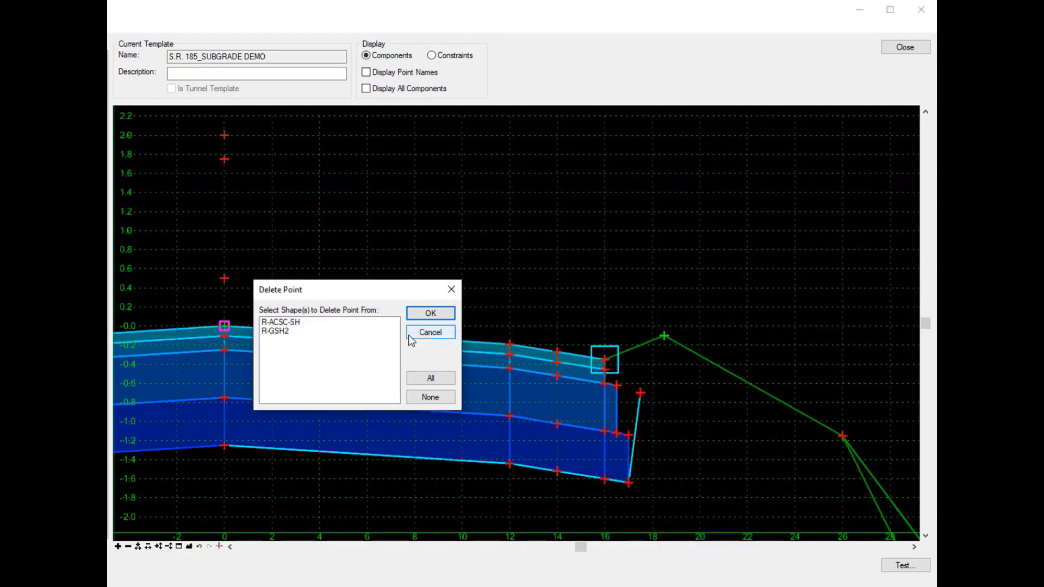
pyautogui.click(274, 332)
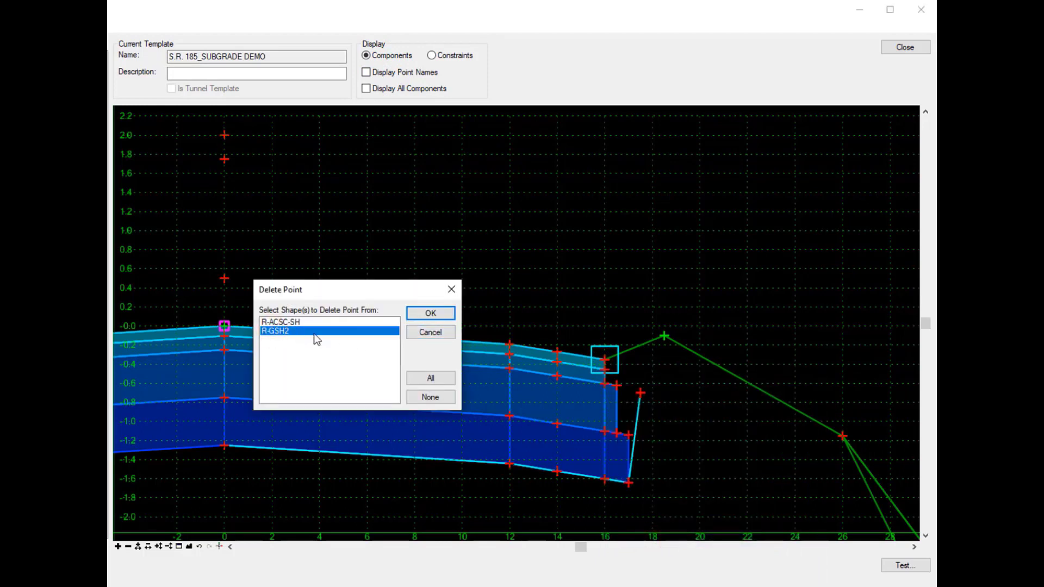
pyautogui.click(427, 316)
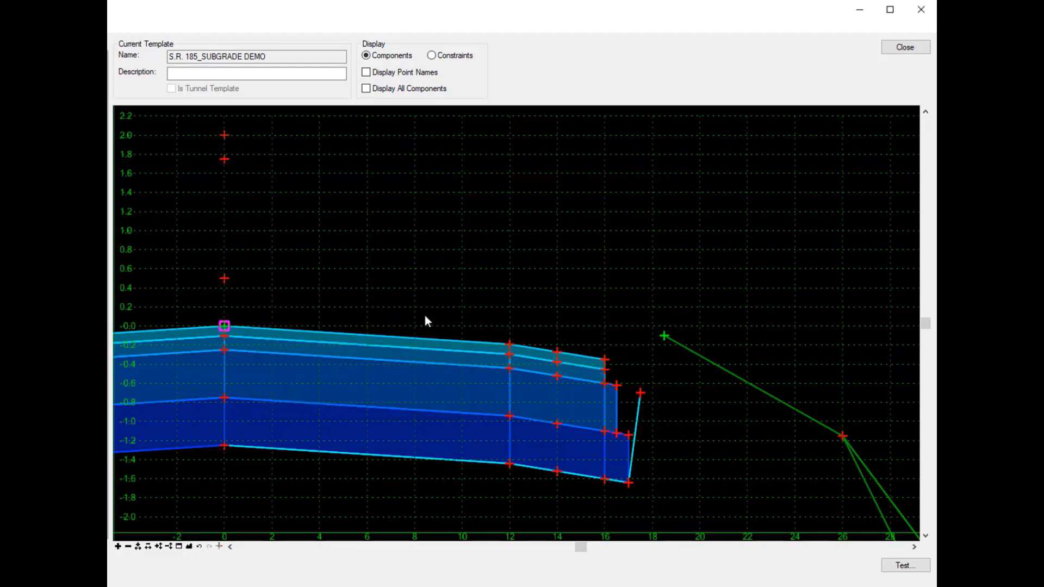
# - Set R-SG_GSH's horizontal offset to 0 and apply
pyautogui.click(640, 394)
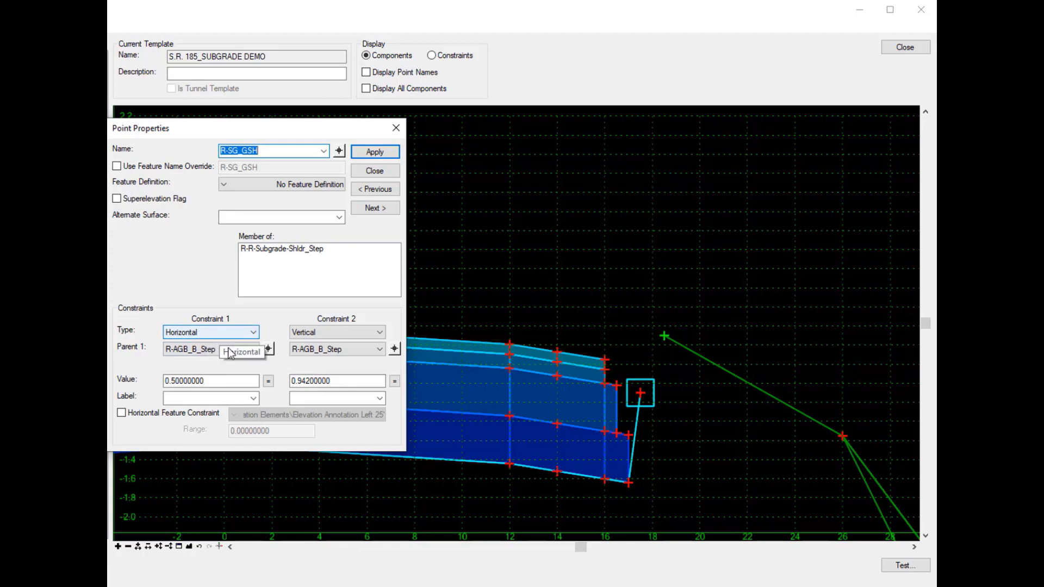
pyautogui.moveTo(228, 381); pyautogui.dragTo(149, 377)
pyautogui.write('0')
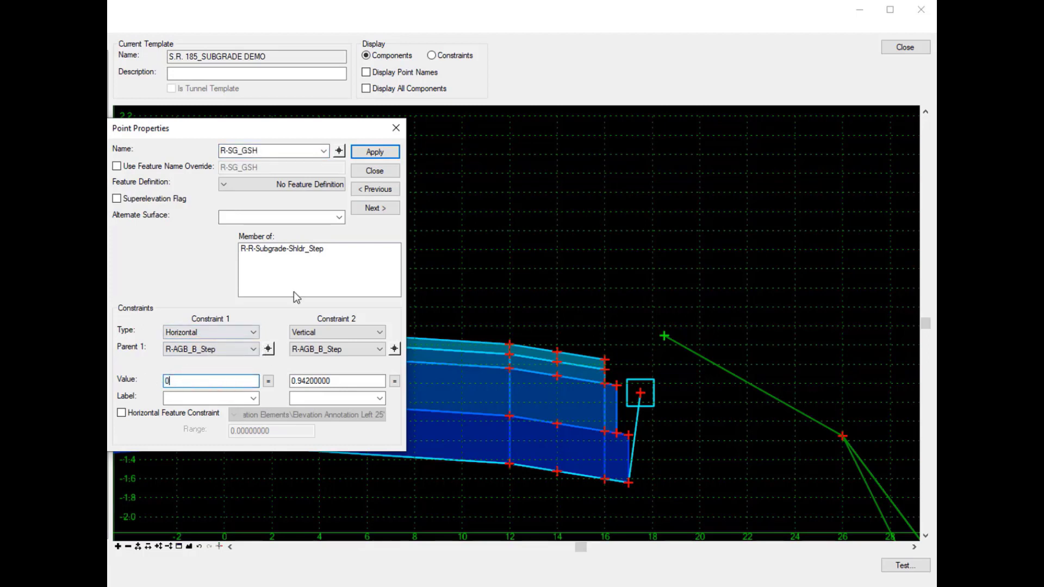
pyautogui.click(375, 151)
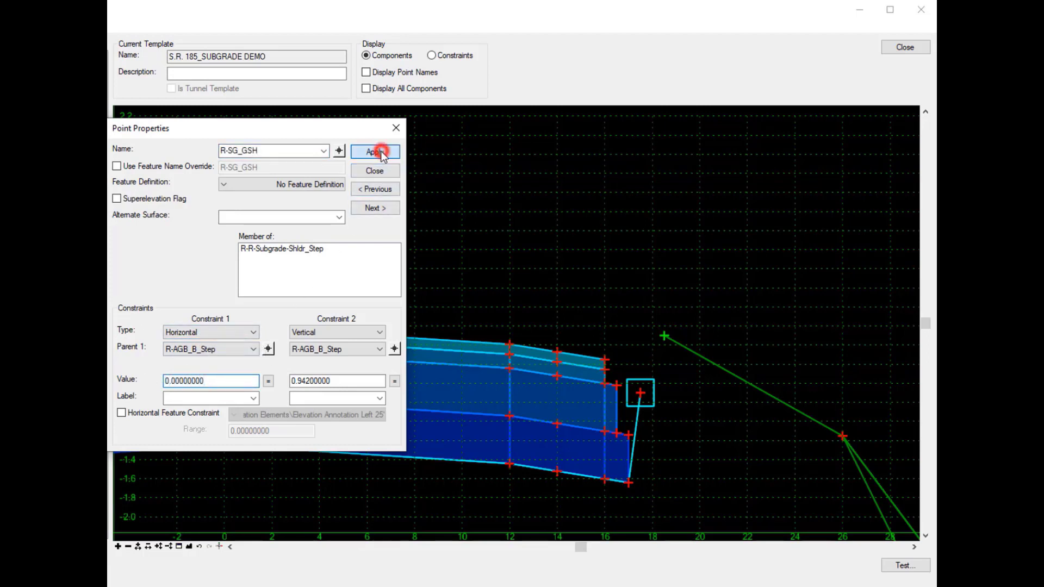
# - Make the second constraint a 0 Vector-Offset between R-ACSC_T_OS and R-EC_GSH2, then apply and close
pyautogui.click(315, 332)
pyautogui.click(352, 380)
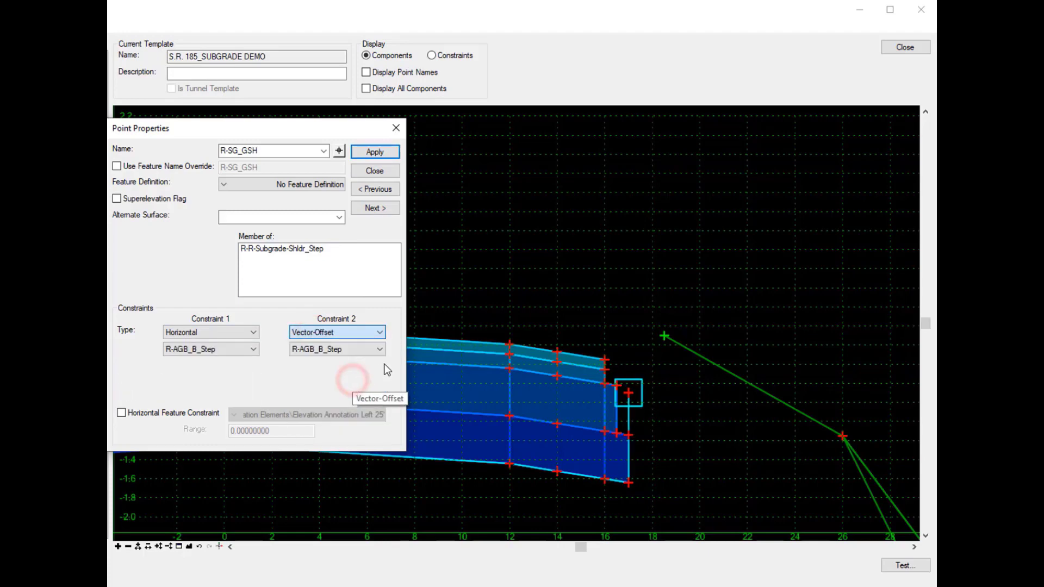
pyautogui.click(395, 348)
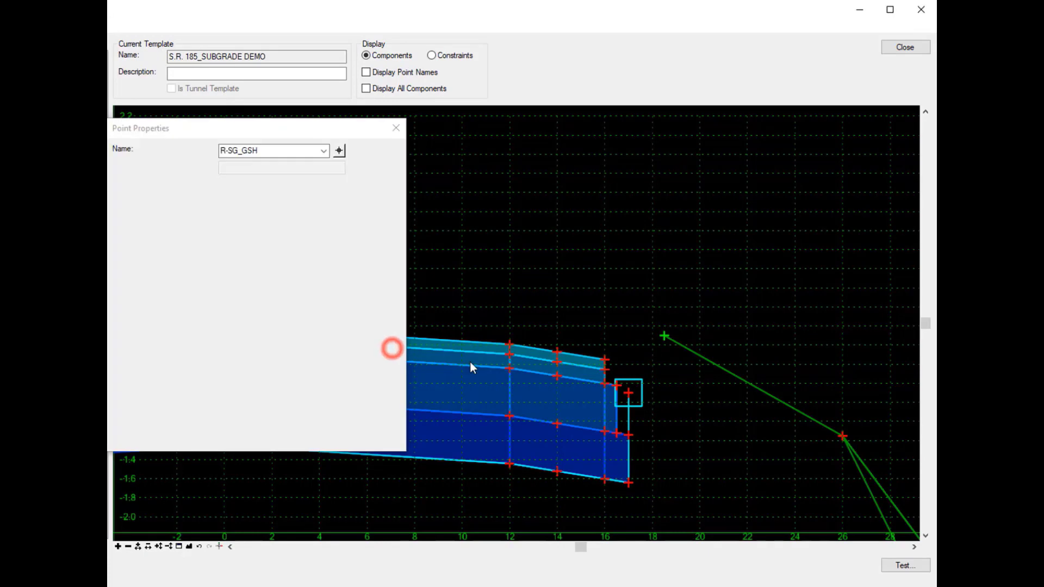
pyautogui.click(606, 358)
pyautogui.click(394, 365)
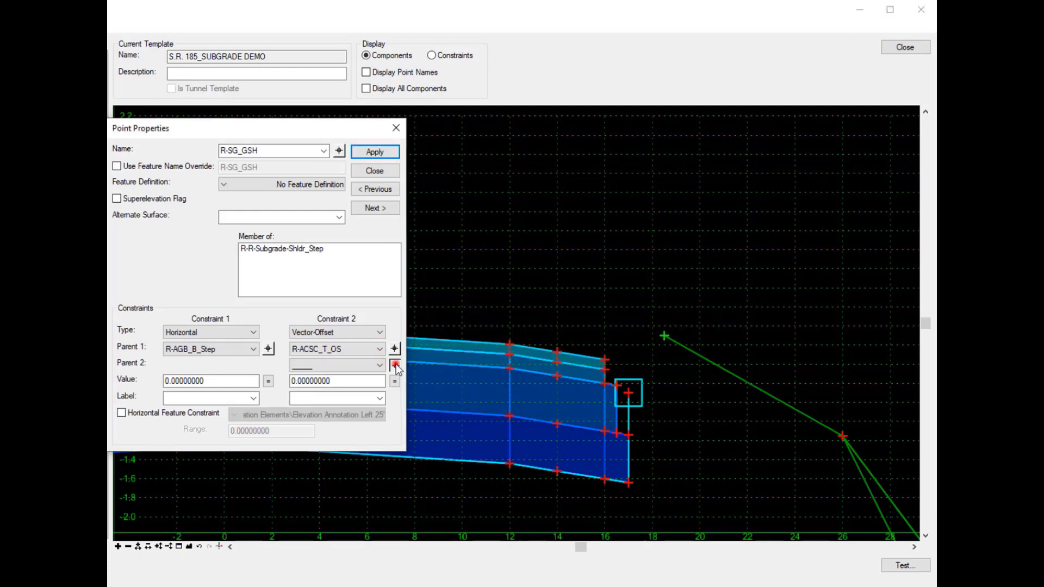
pyautogui.click(843, 437)
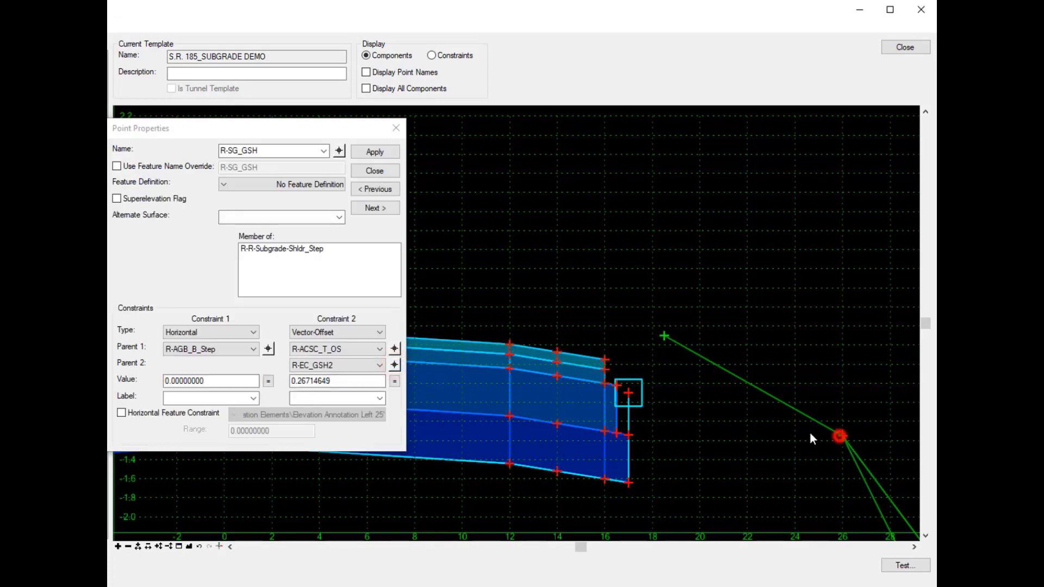
pyautogui.click(337, 380)
pyautogui.write('0')
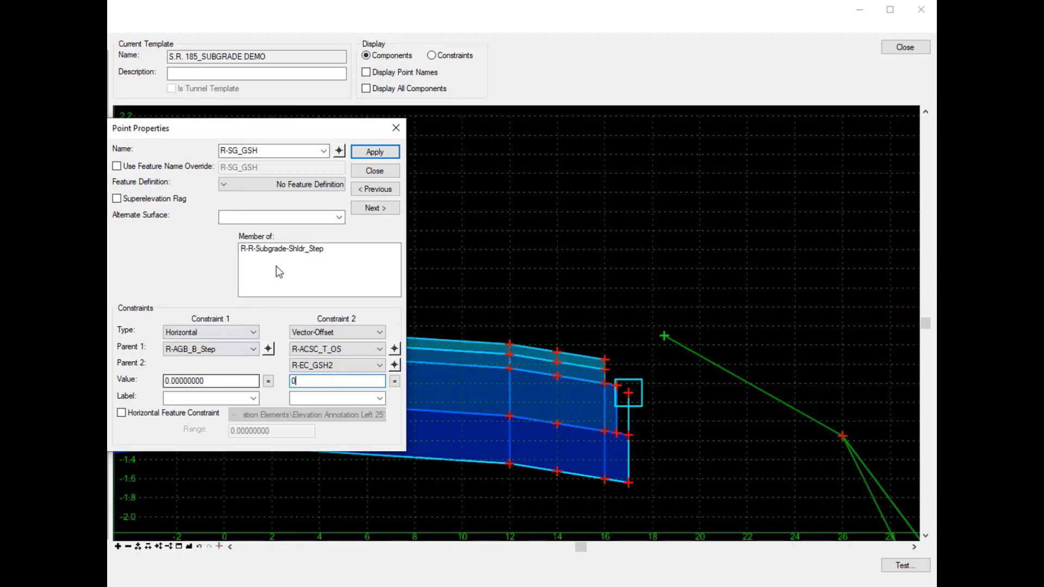
pyautogui.click(377, 157)
pyautogui.click(377, 157)
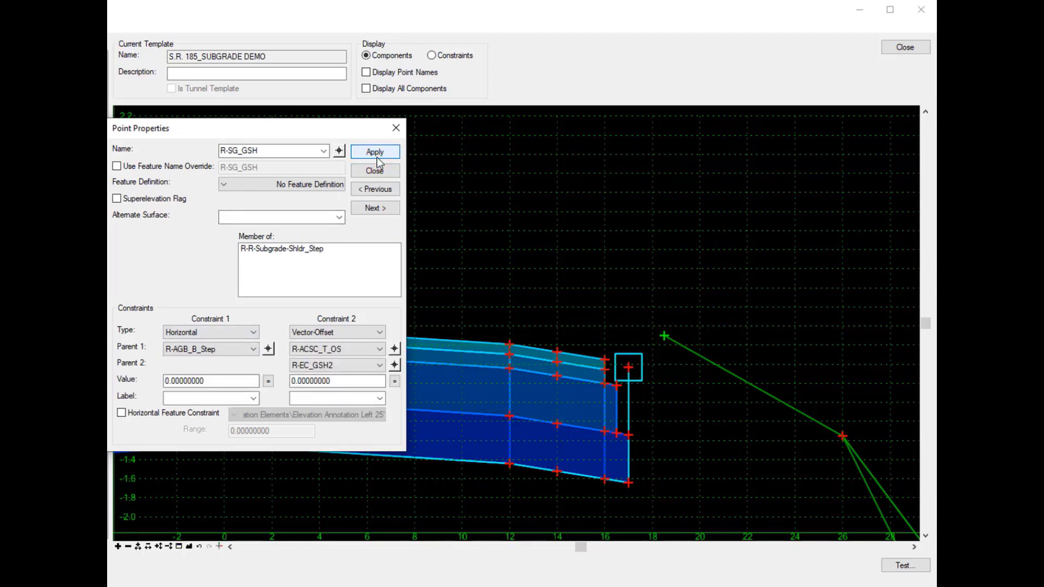
pyautogui.click(375, 171)
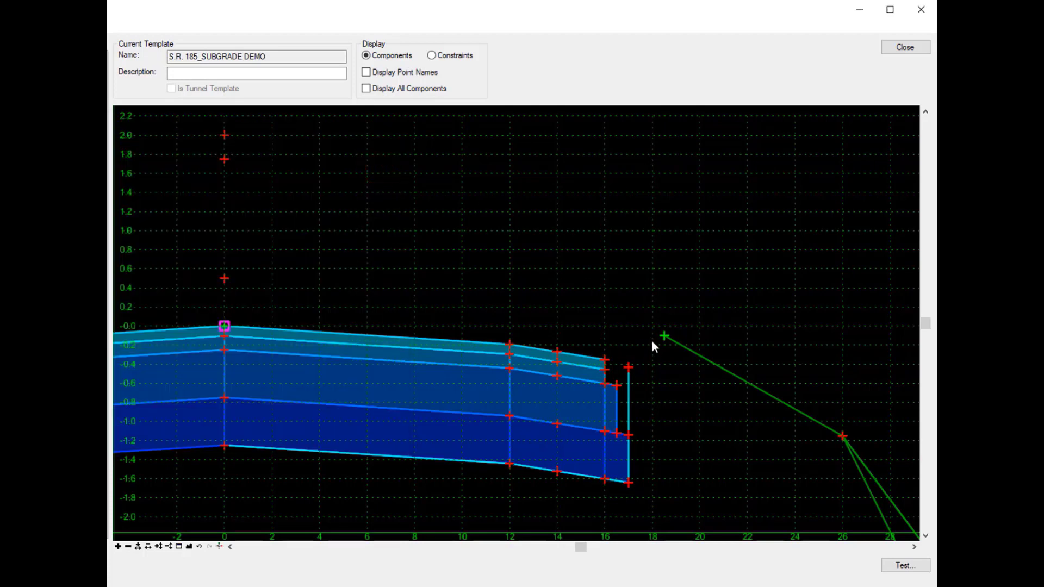
# - Move the green end-condition point onto R-SG_GSH and merge them, deleting duplicate point R-
pyautogui.rightClick(664, 334)
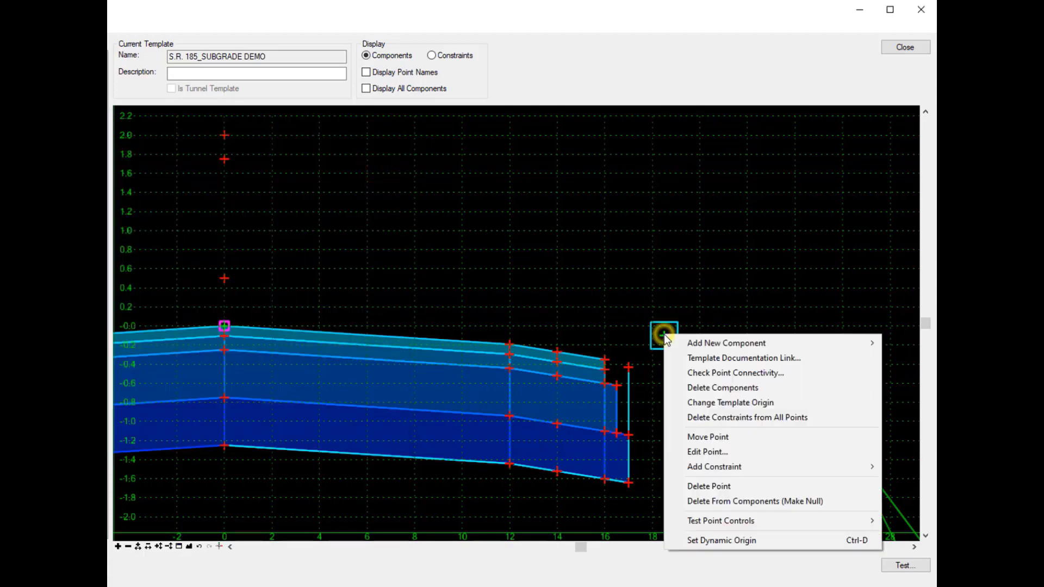
pyautogui.click(711, 436)
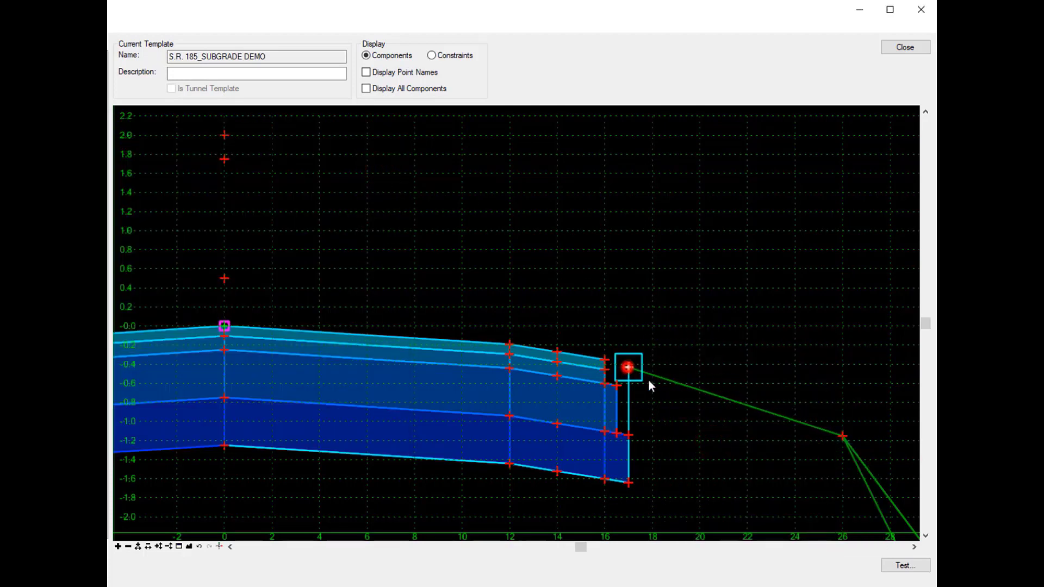
pyautogui.rightClick(628, 372)
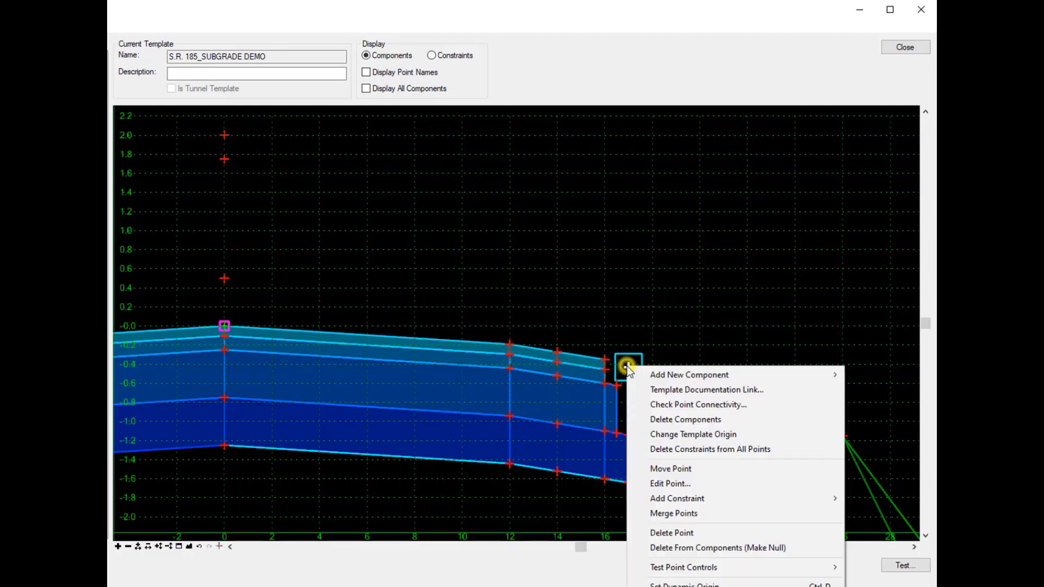
pyautogui.click(671, 513)
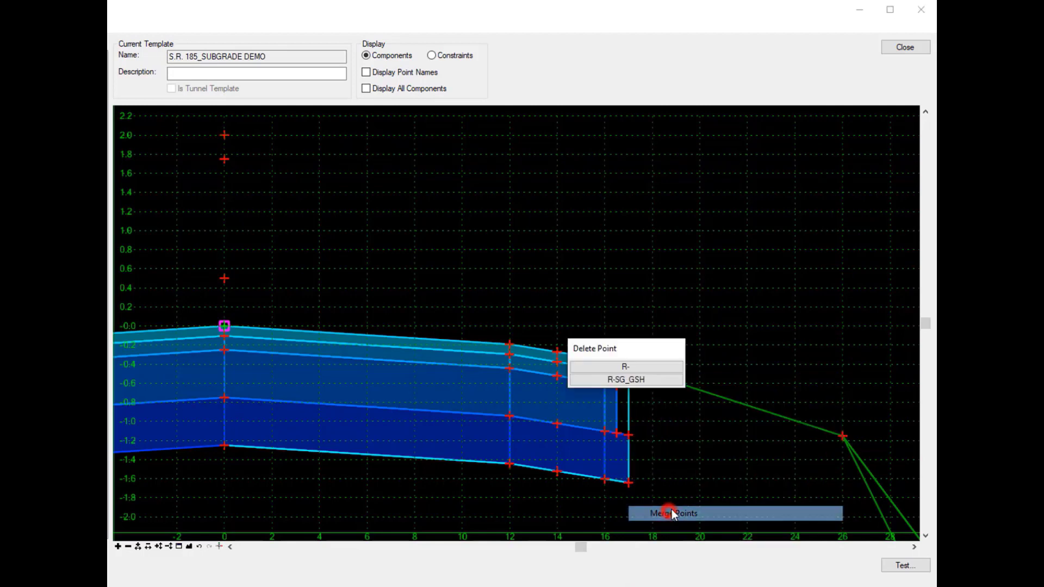
pyautogui.click(645, 370)
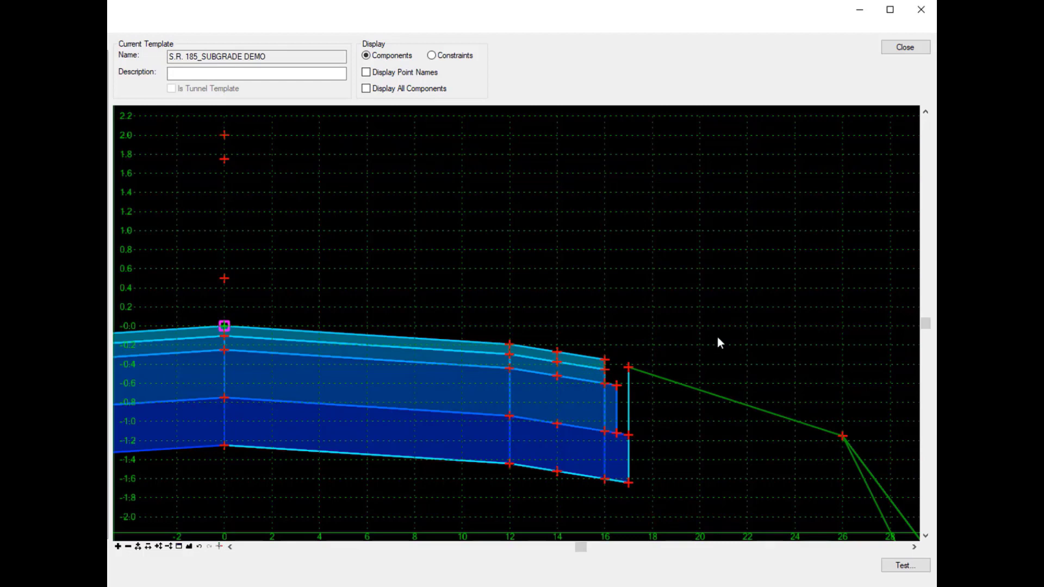
pyautogui.rightClick(606, 359)
# - Start a simple component with the Grading feature definition MD_P_Finished_Grade_Seeded
pyautogui.moveTo(645, 369)
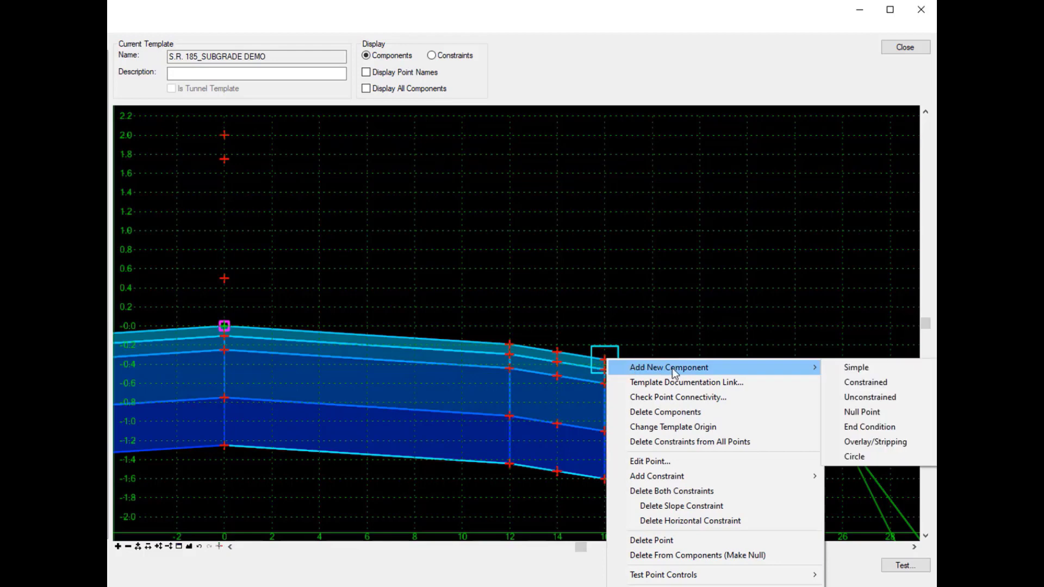
pyautogui.click(857, 369)
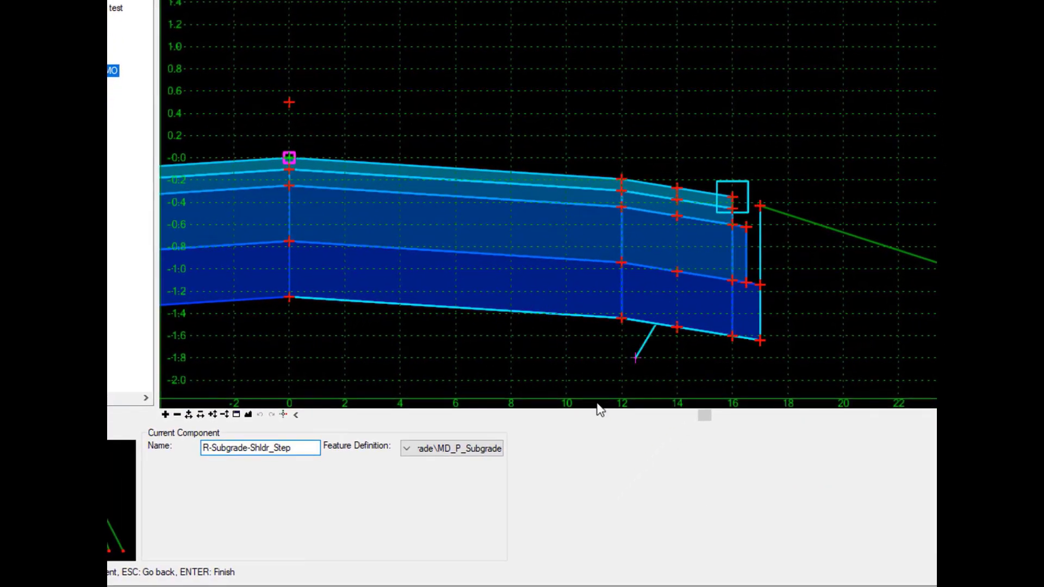
pyautogui.click(482, 448)
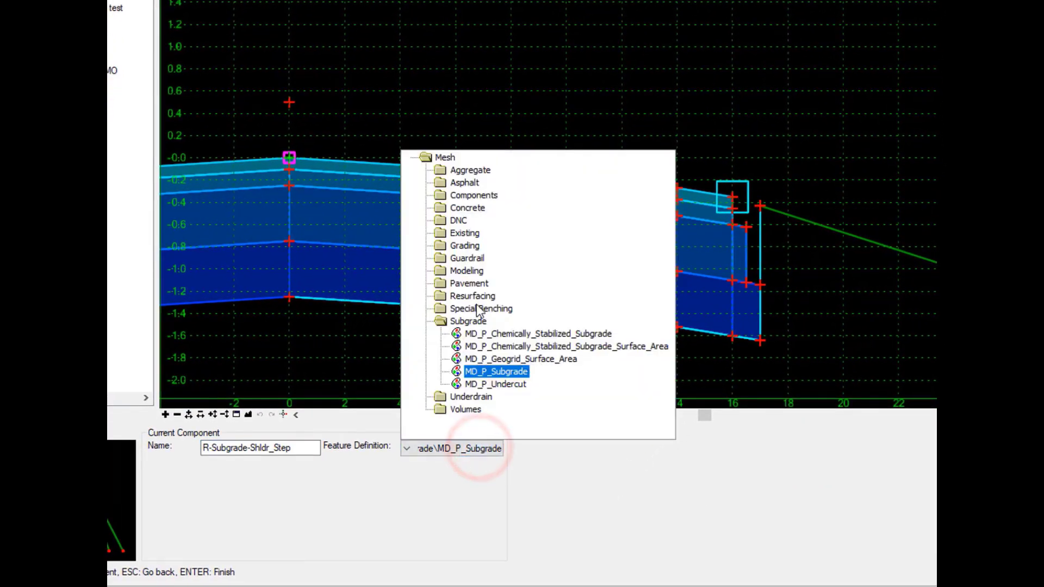
pyautogui.doubleClick(466, 245)
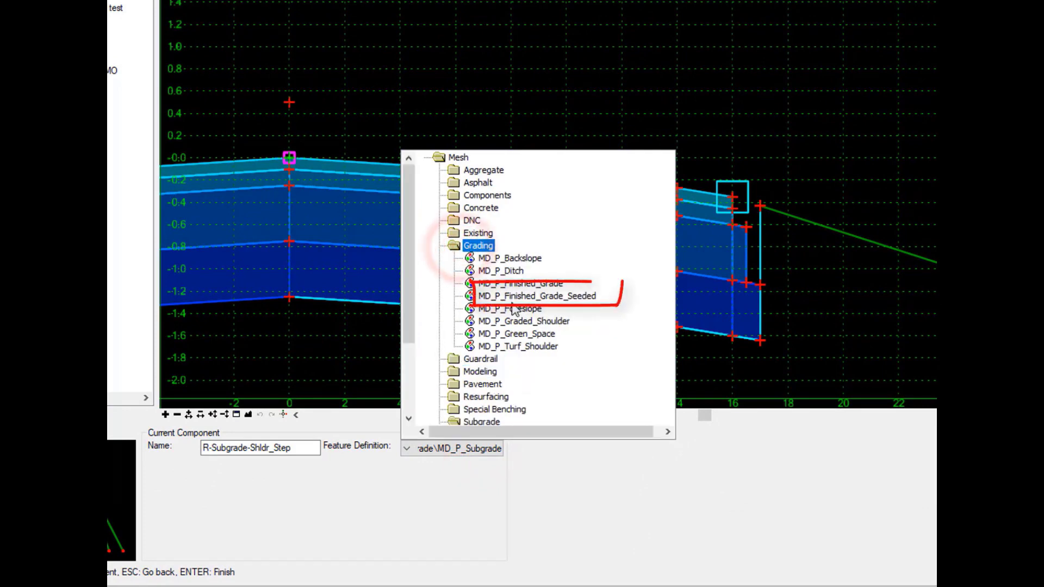
pyautogui.click(518, 296)
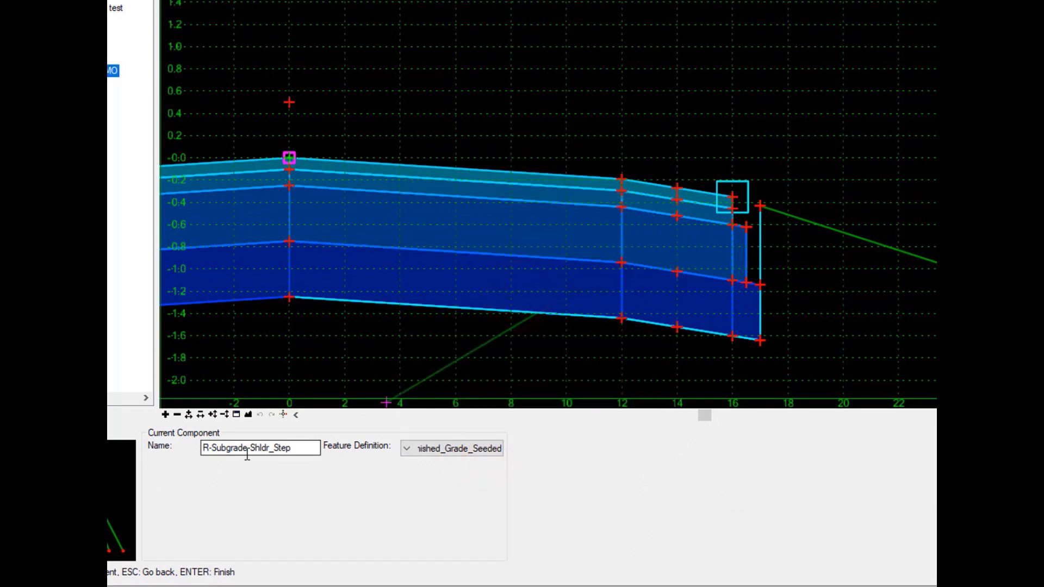
# - Name it R-Finished_Grade_Seeded and finish it at the slope line start
pyautogui.doubleClick(210, 447)
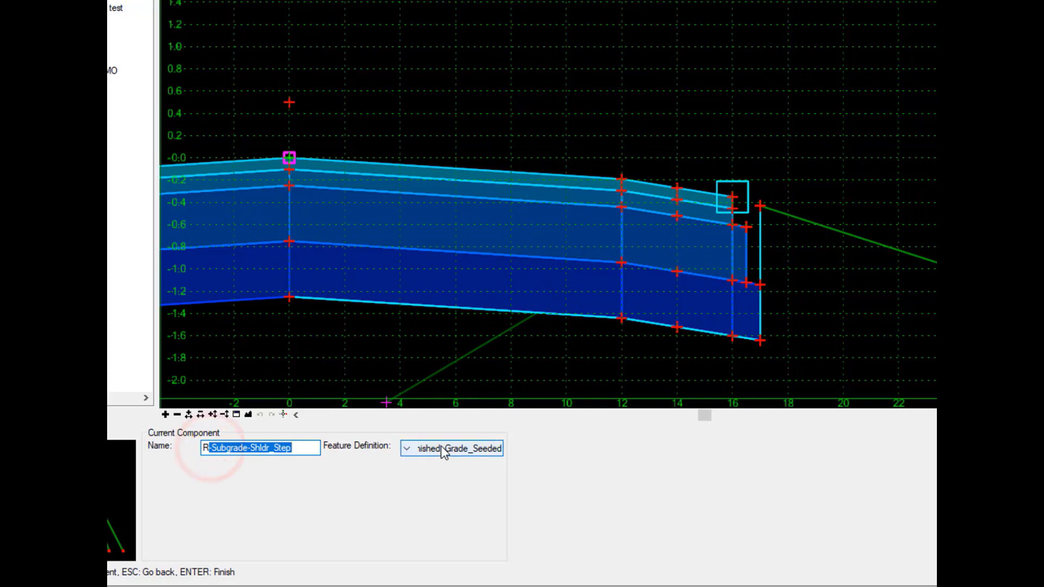
pyautogui.write('R-Fin')
pyautogui.press('BackSpace')
pyautogui.press('BackSpace')
pyautogui.press('BackSpace')
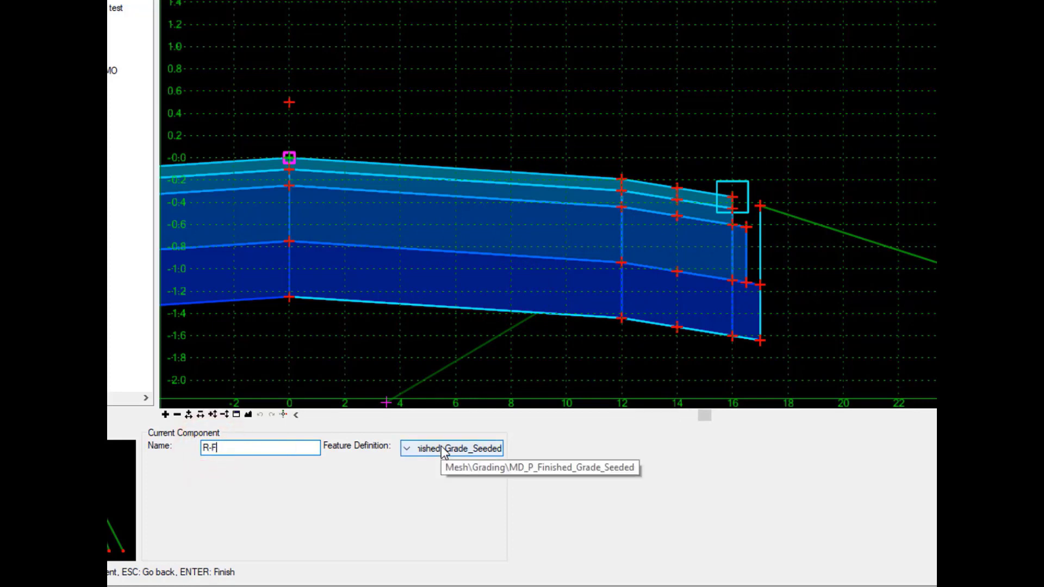
pyautogui.write('Finished_Gra')
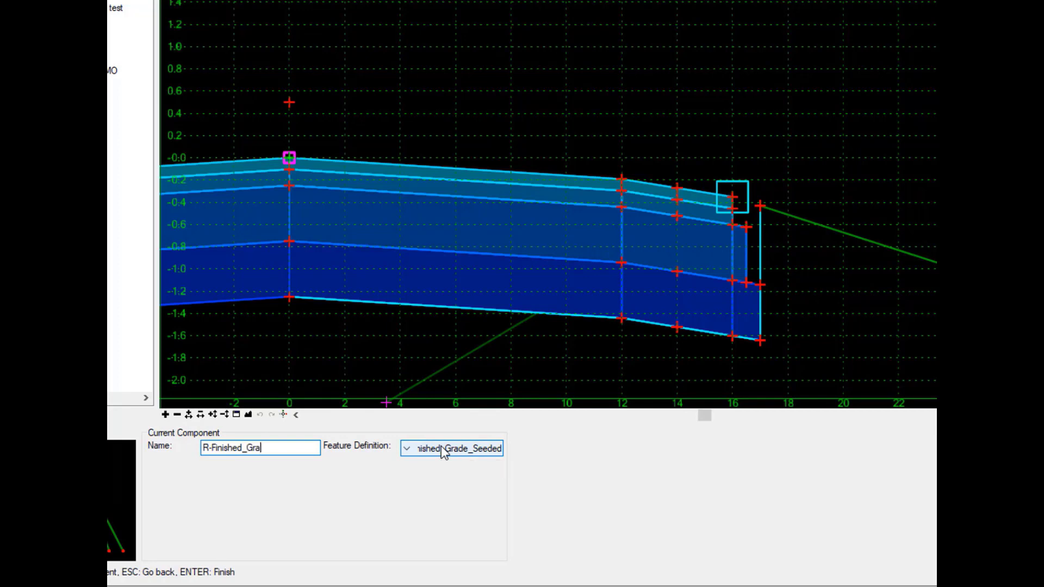
pyautogui.write('de_Seeded')
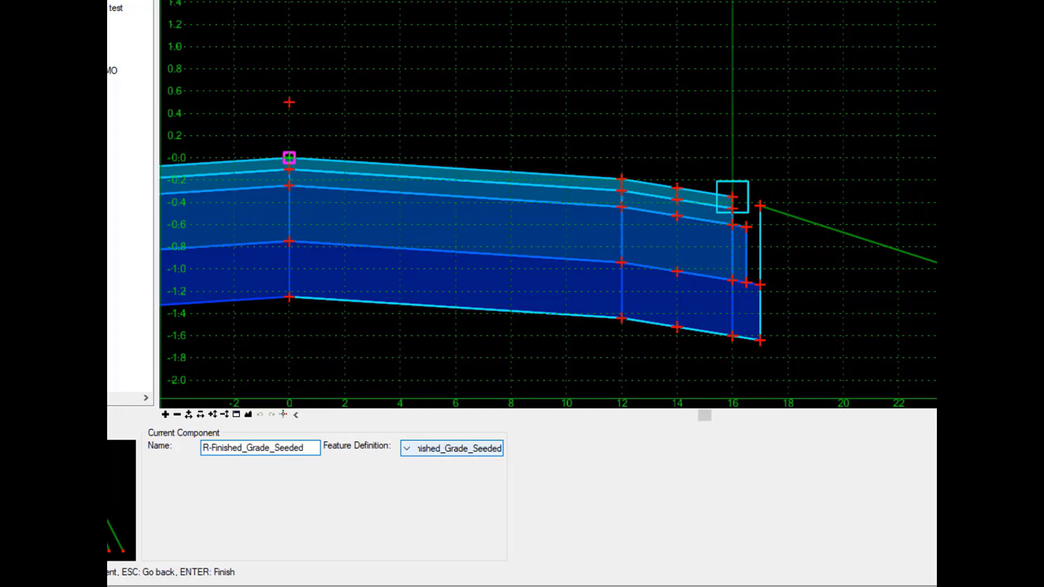
pyautogui.click(761, 206)
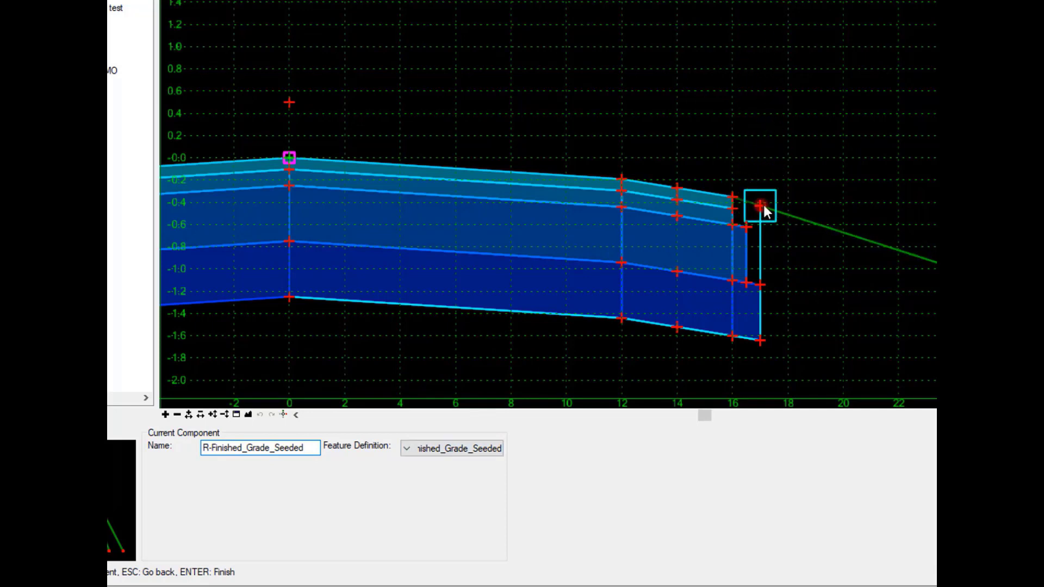
pyautogui.rightClick(804, 164)
pyautogui.click(821, 176)
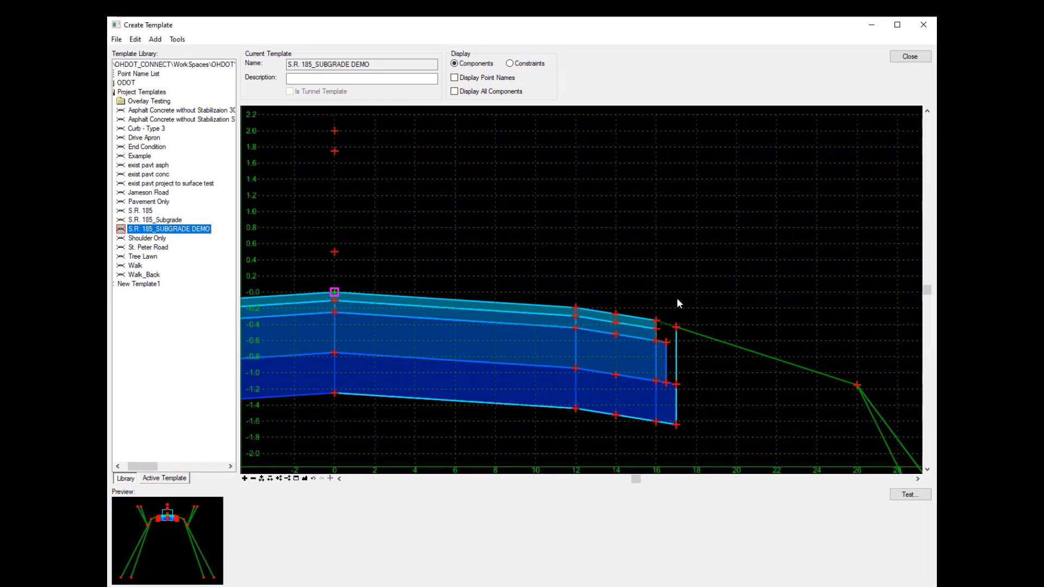
pyautogui.rightClick(615, 315)
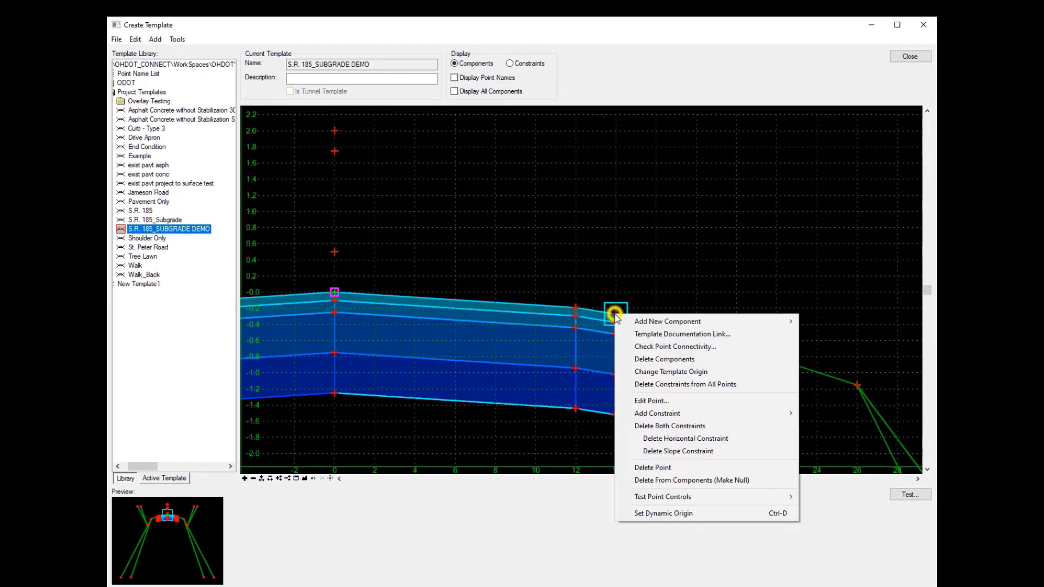
pyautogui.click(675, 497)
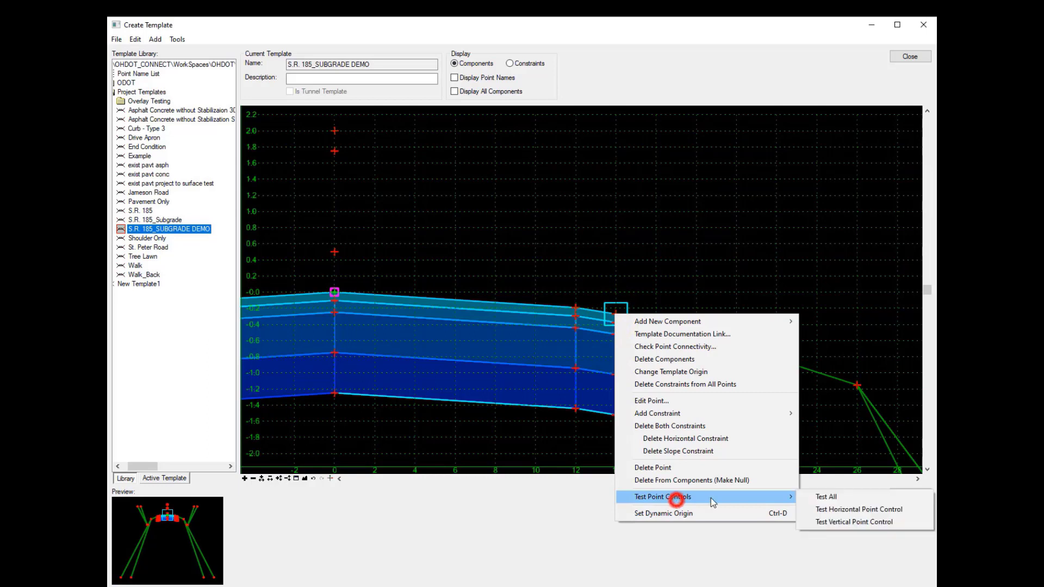
pyautogui.click(838, 522)
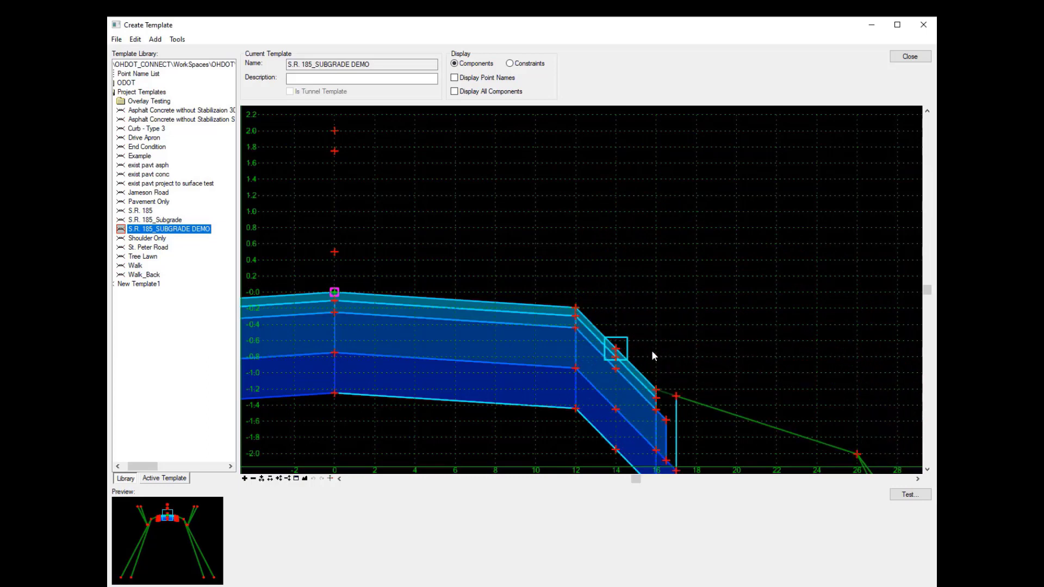
pyautogui.click(655, 312)
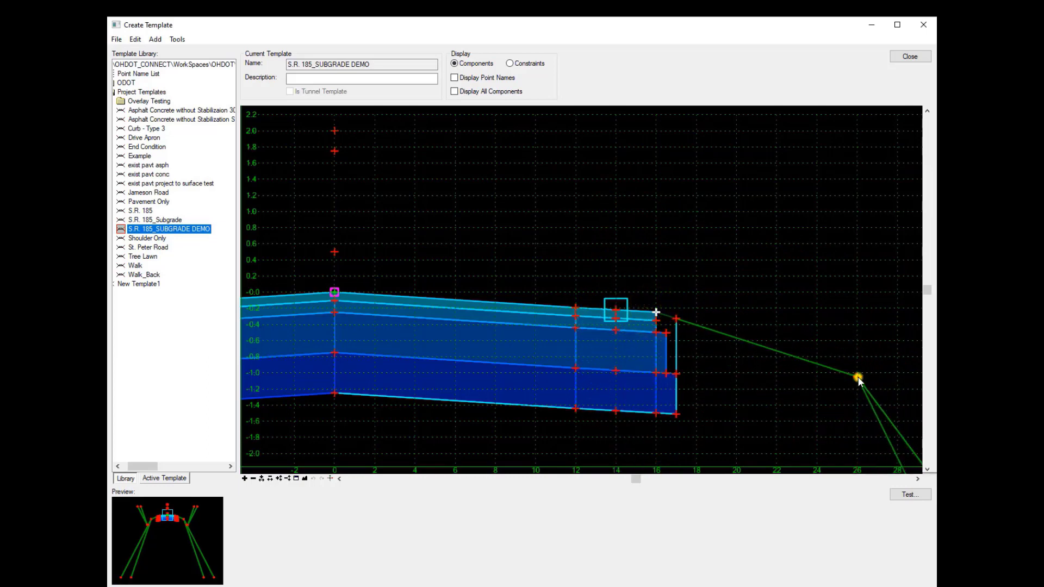
pyautogui.rightClick(858, 378)
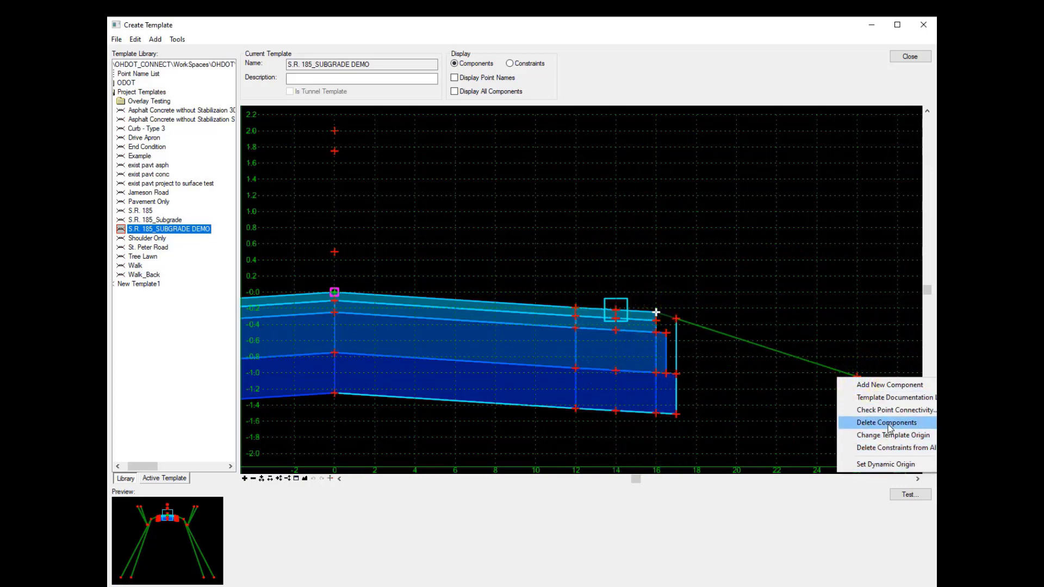
pyautogui.click(829, 346)
pyautogui.rightClick(859, 387)
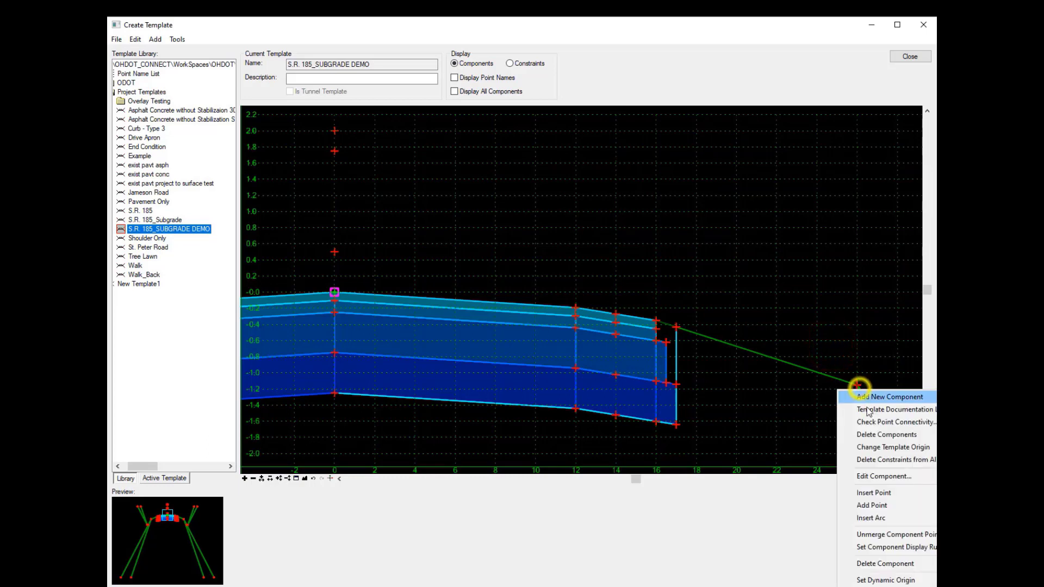
pyautogui.rightClick(857, 381)
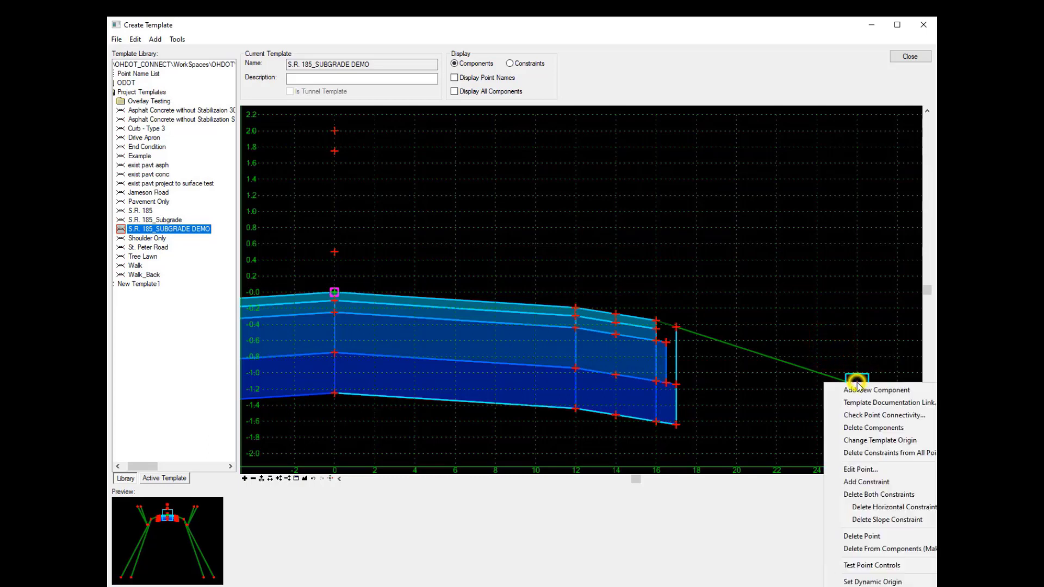
pyautogui.click(872, 566)
pyautogui.click(788, 580)
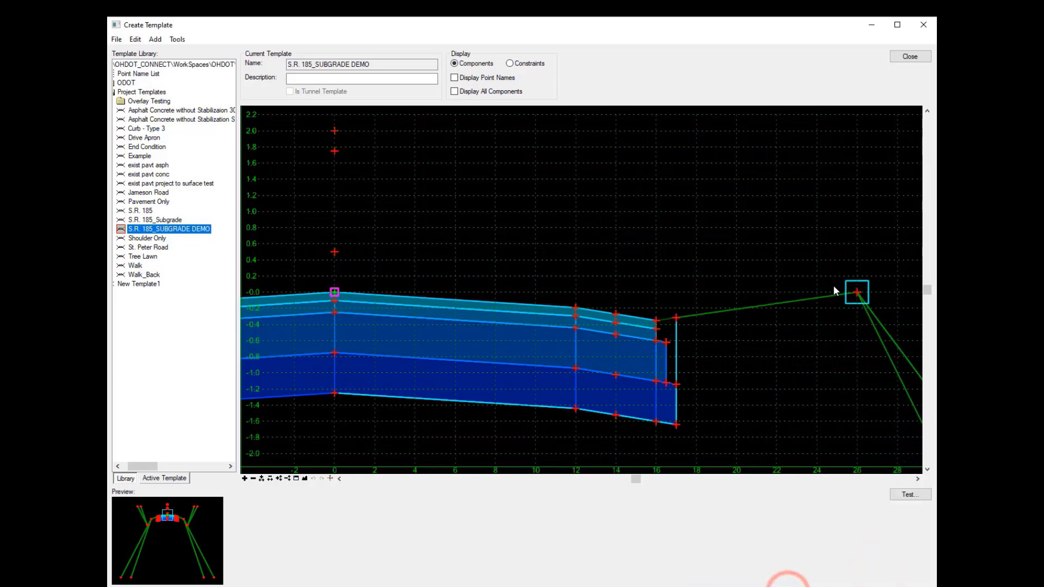
pyautogui.click(807, 399)
pyautogui.rightClick(830, 340)
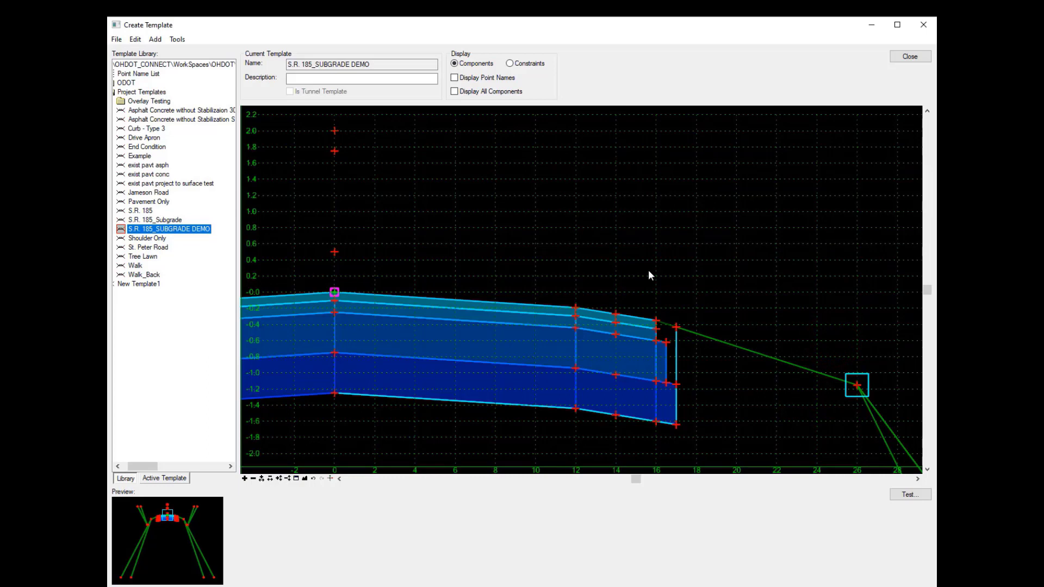
pyautogui.click(469, 77)
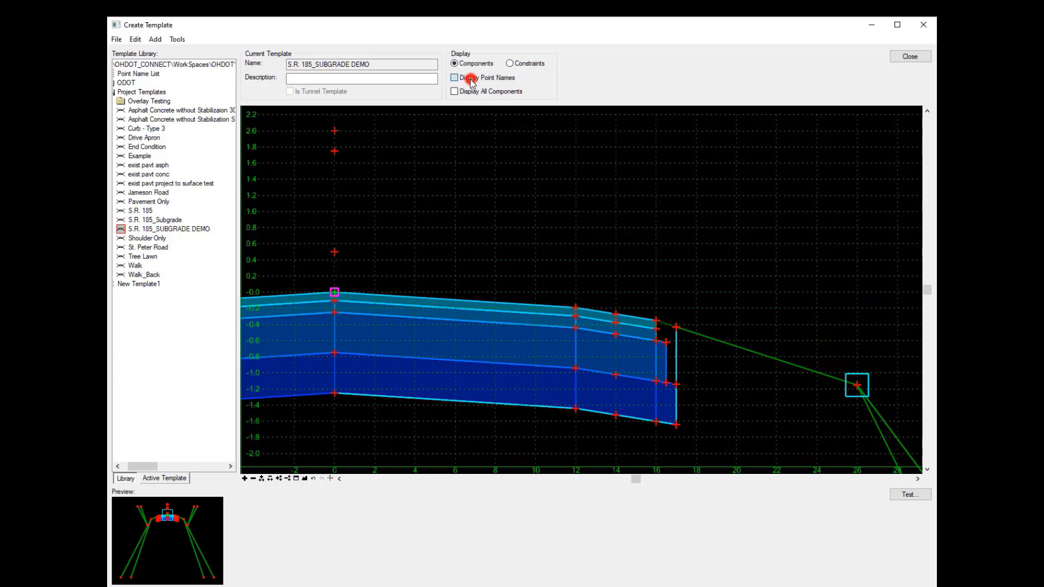
pyautogui.rightClick(336, 130)
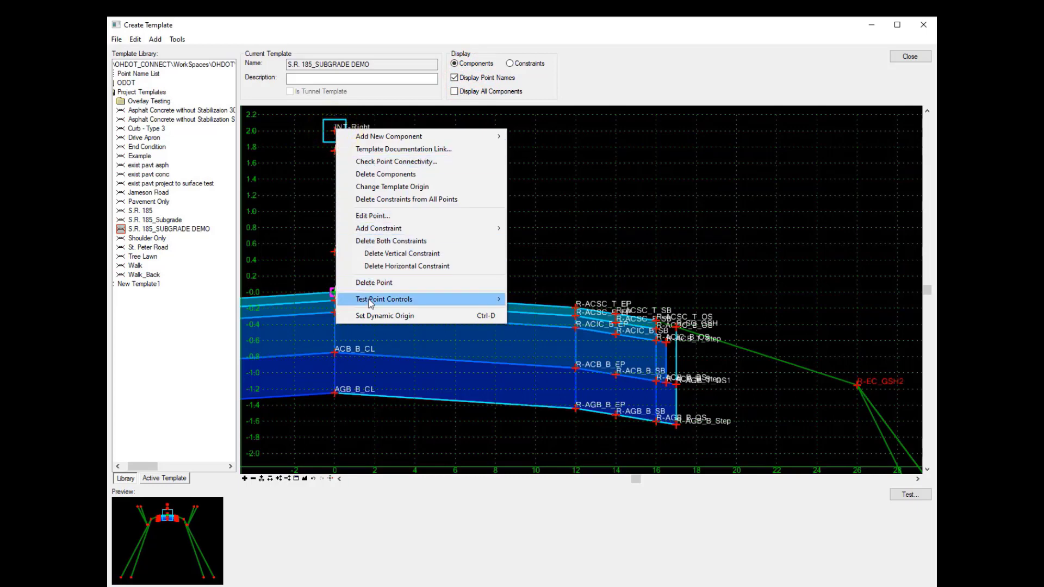
pyautogui.moveTo(375, 300)
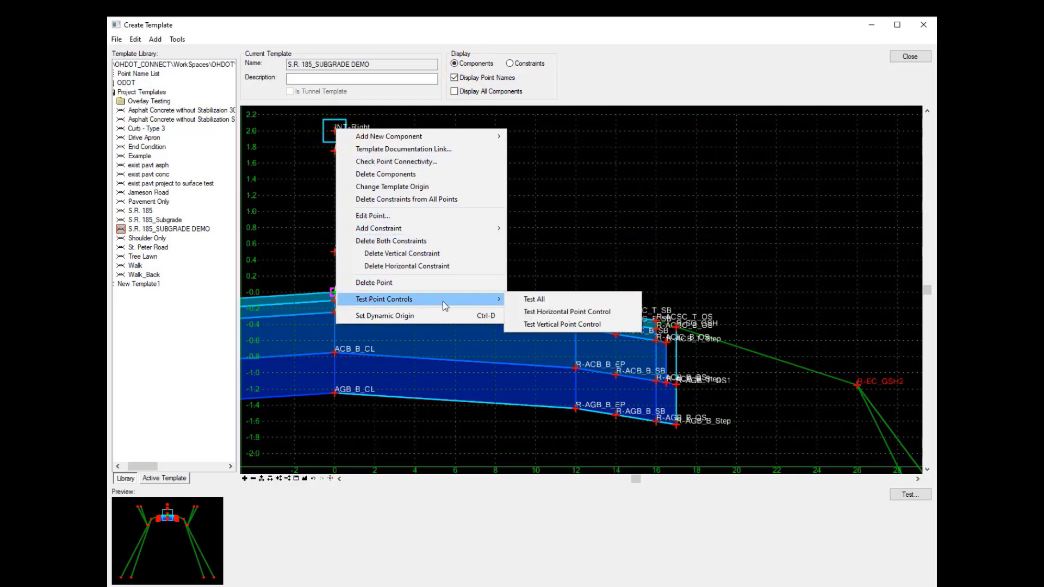
pyautogui.click(541, 313)
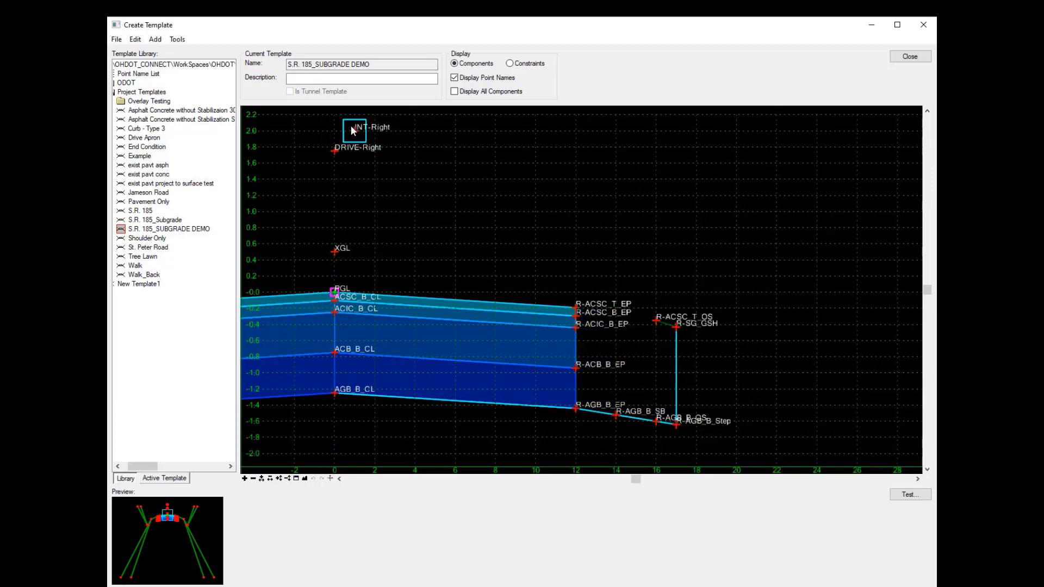
pyautogui.click(351, 130)
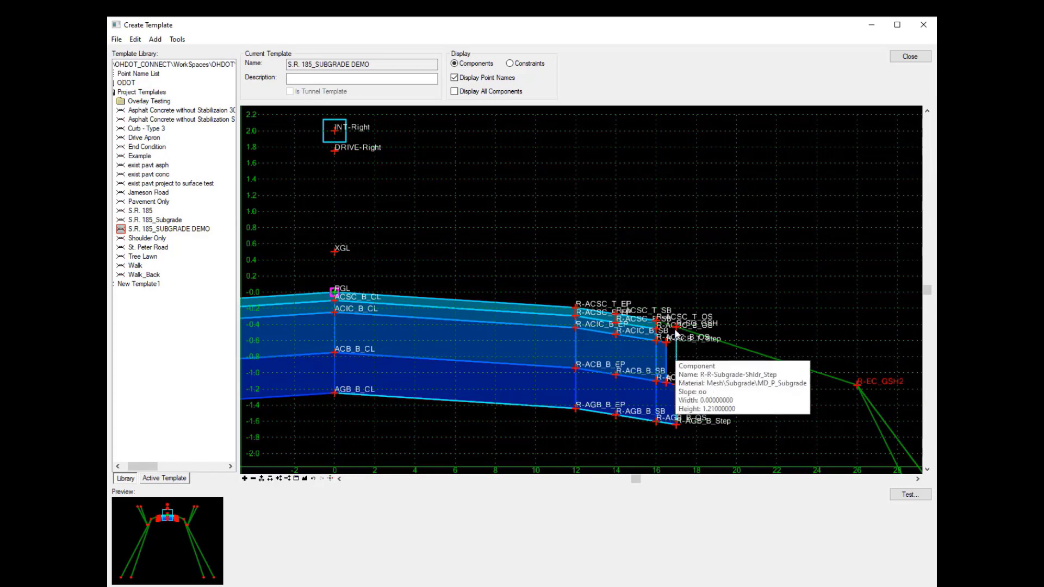
pyautogui.click(484, 77)
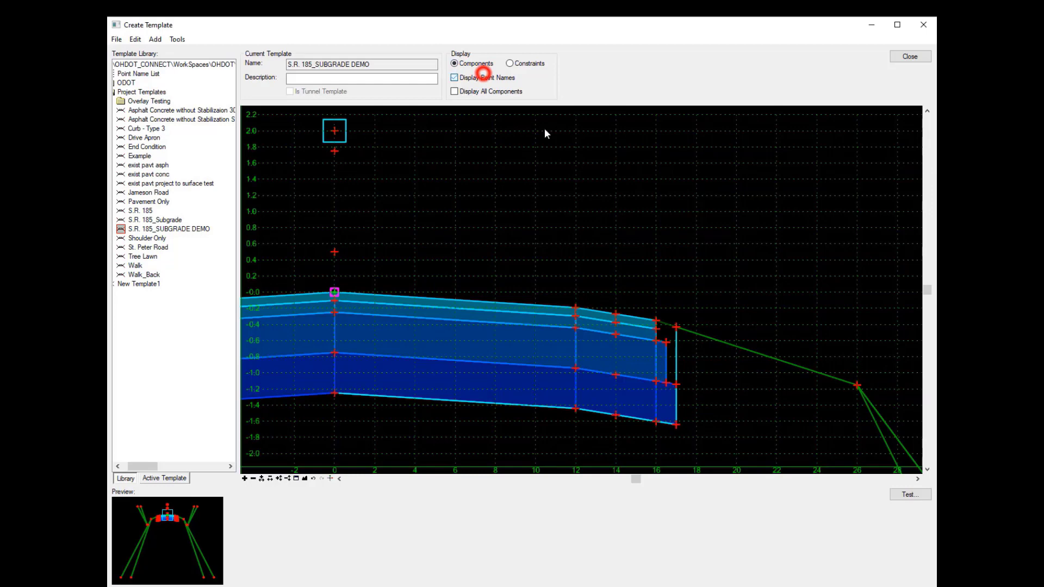
# - Parent the Finished_Grade_Seeded component to R-GSH2 and apply it
pyautogui.click(665, 324)
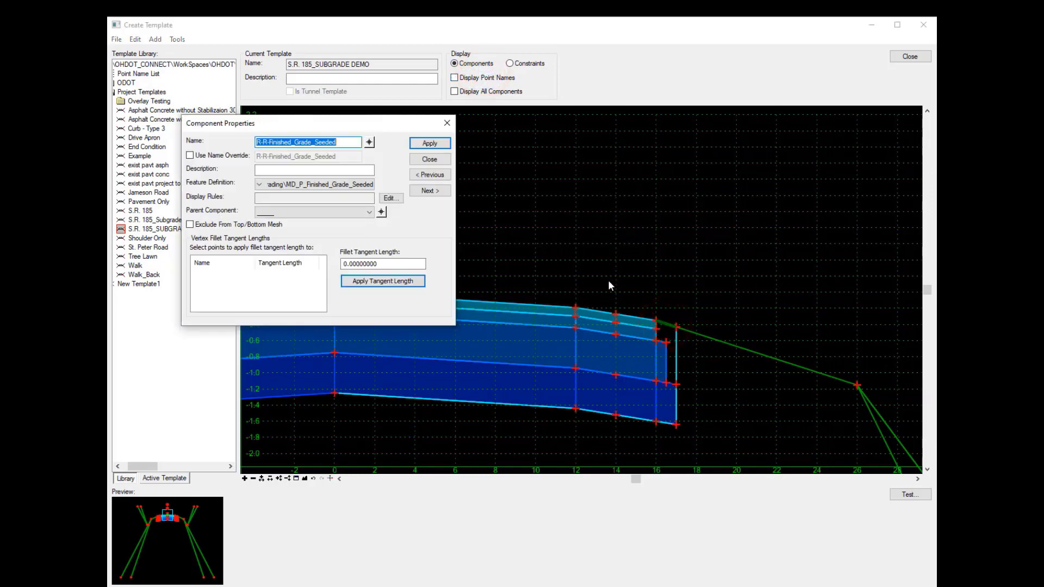
pyautogui.click(382, 213)
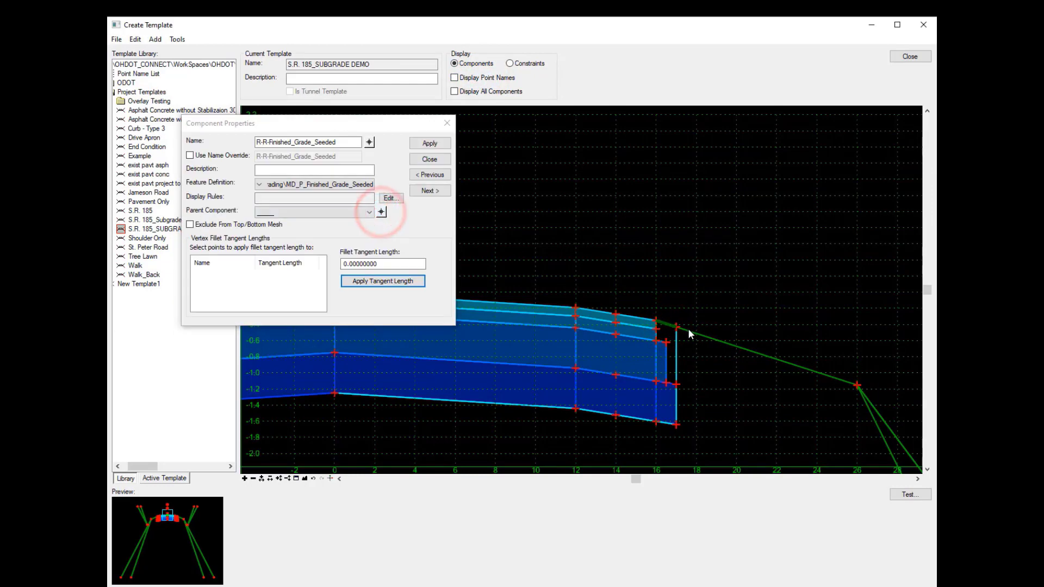
pyautogui.click(687, 330)
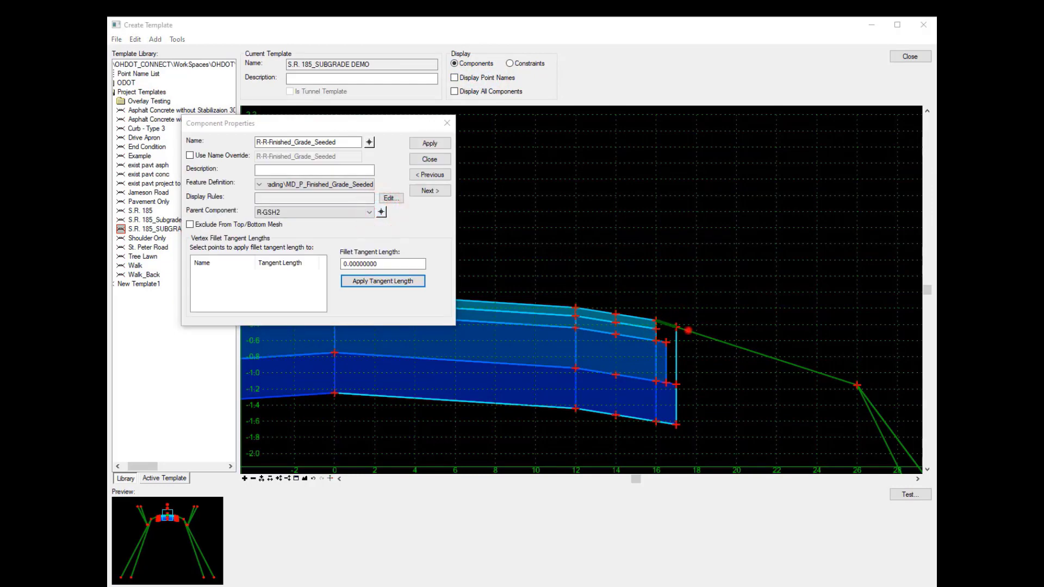
pyautogui.click(430, 144)
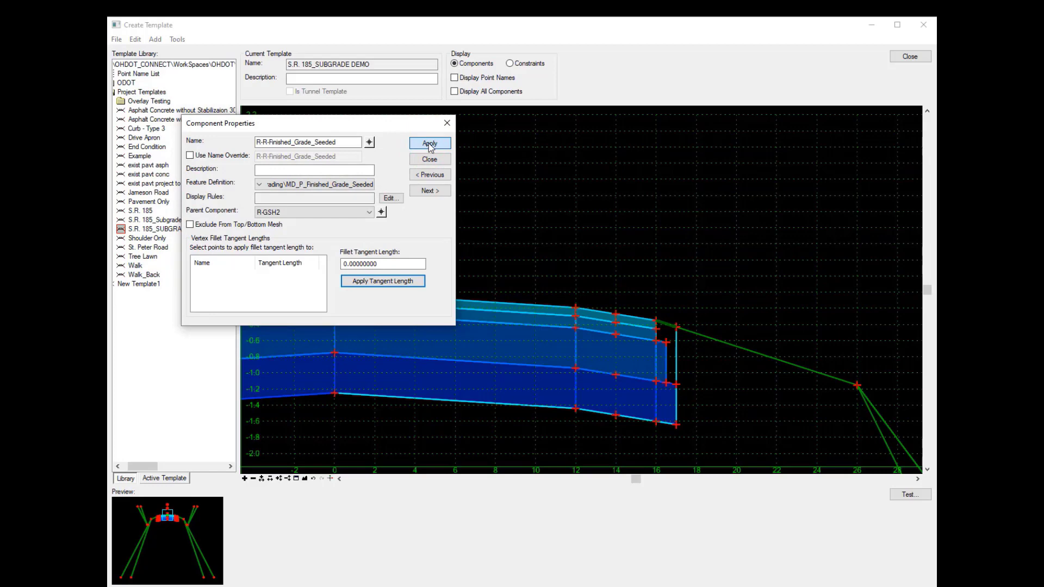
# - Parent the Shldr_Step component to shoulder line R-GSH2 and apply it
pyautogui.click(369, 142)
pyautogui.click(677, 349)
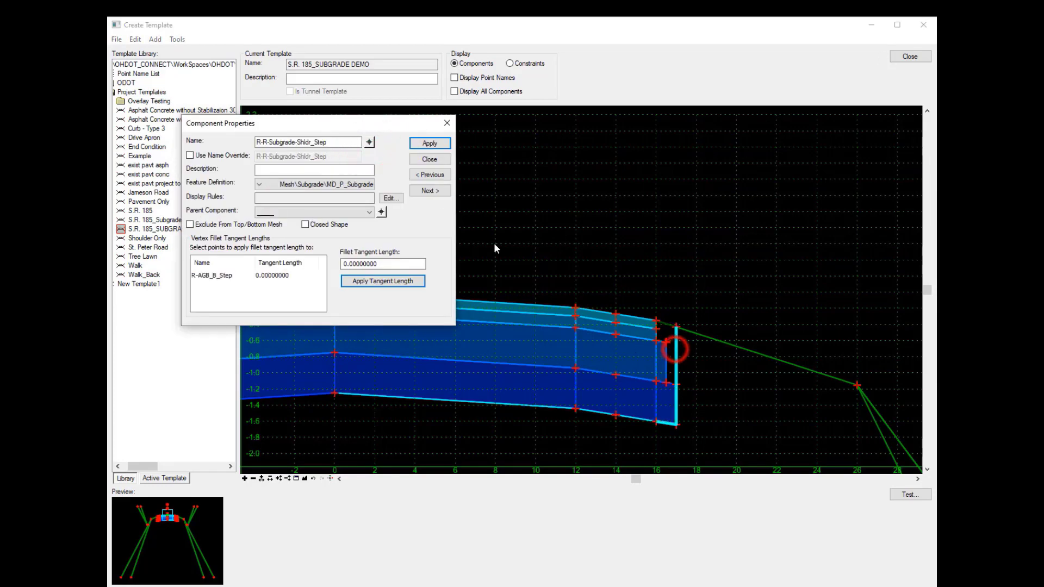
pyautogui.click(381, 211)
pyautogui.click(706, 335)
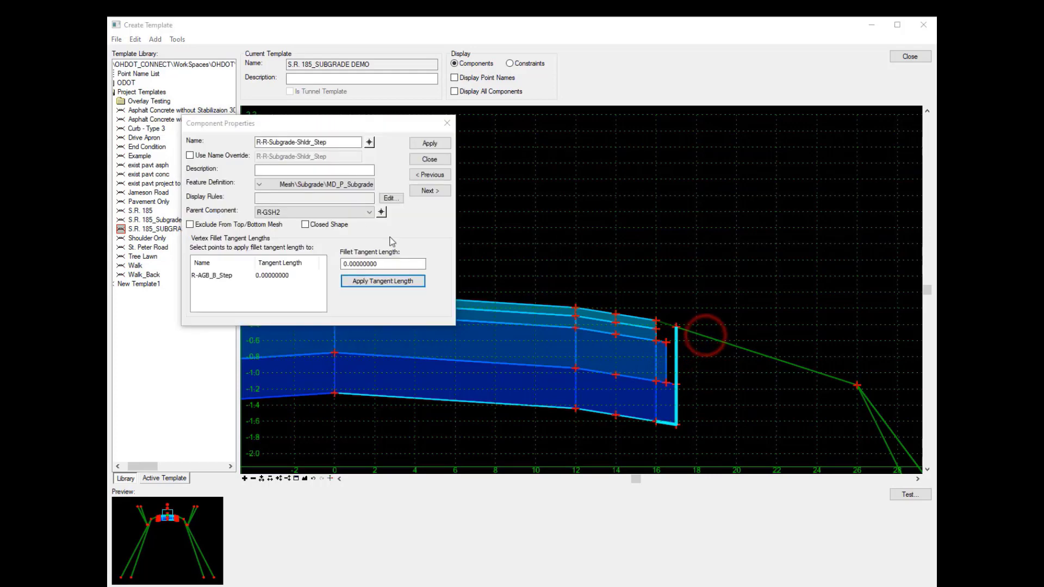
pyautogui.click(429, 143)
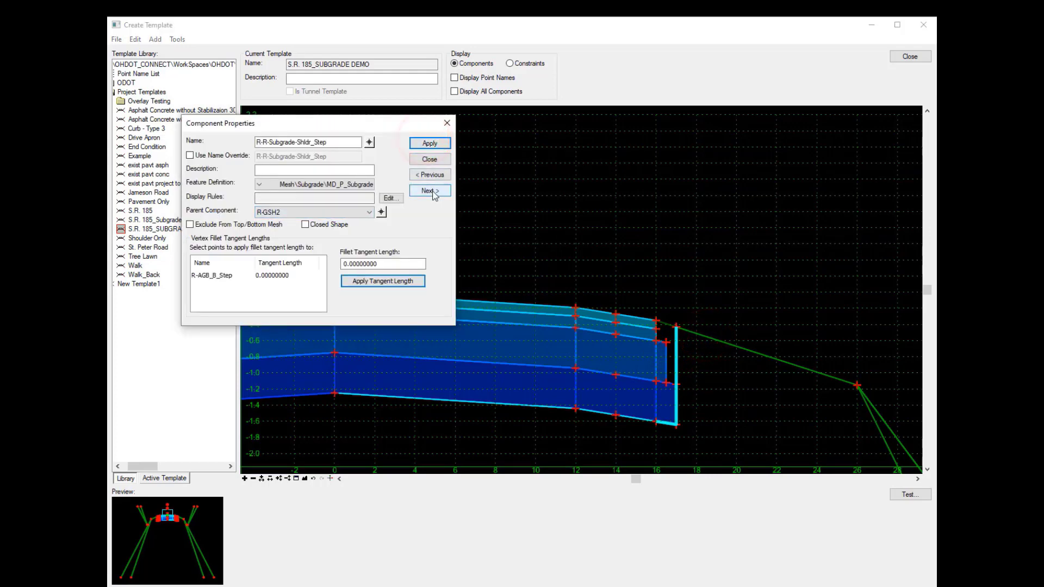
# - Parent R-Subgrade-Shldr to R-ACSC-SH, apply it, and close Component Properties
pyautogui.click(369, 142)
pyautogui.click(633, 419)
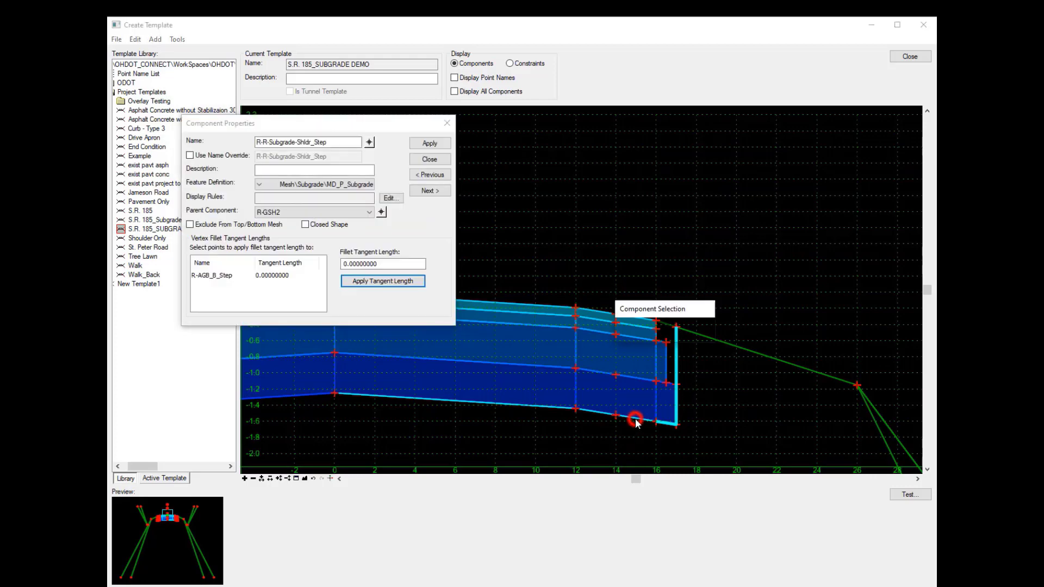
pyautogui.click(652, 336)
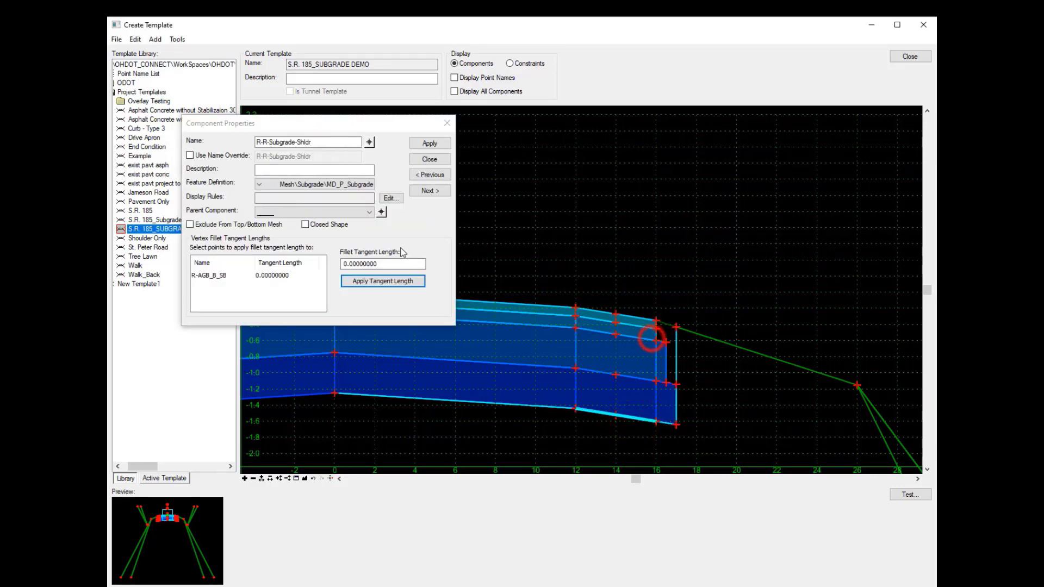
pyautogui.click(382, 212)
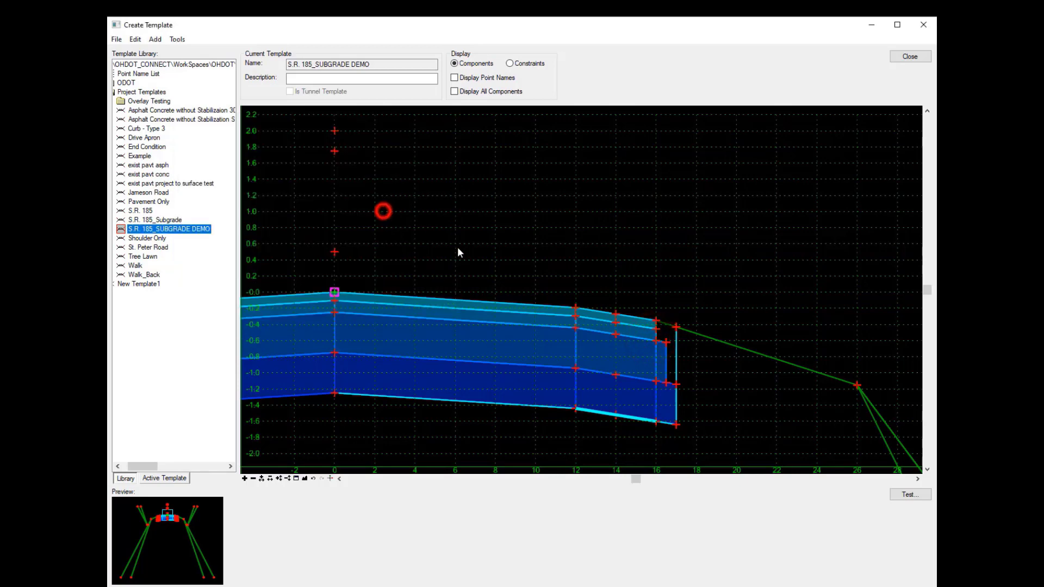
pyautogui.click(629, 315)
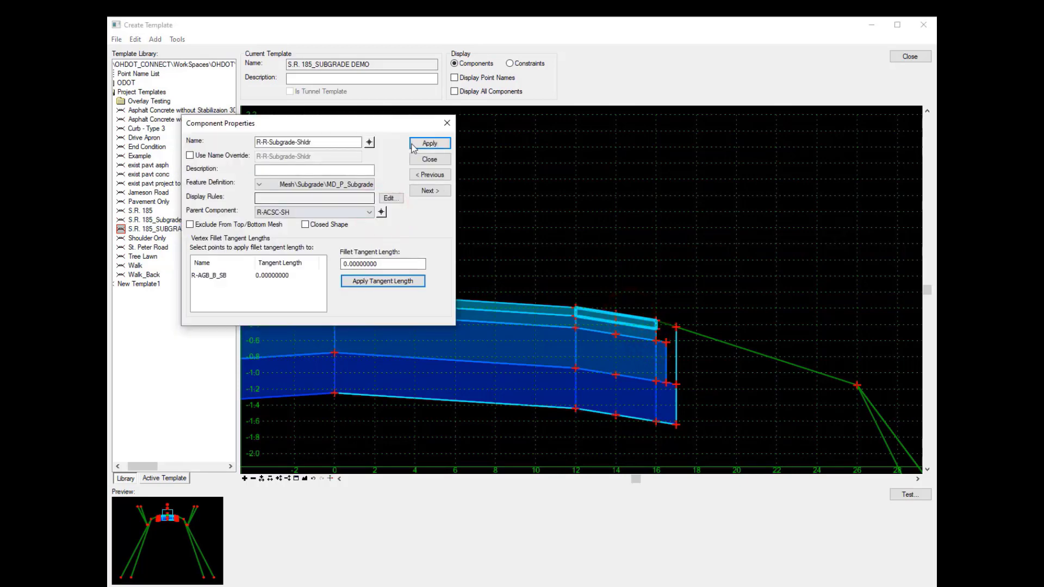
pyautogui.click(430, 144)
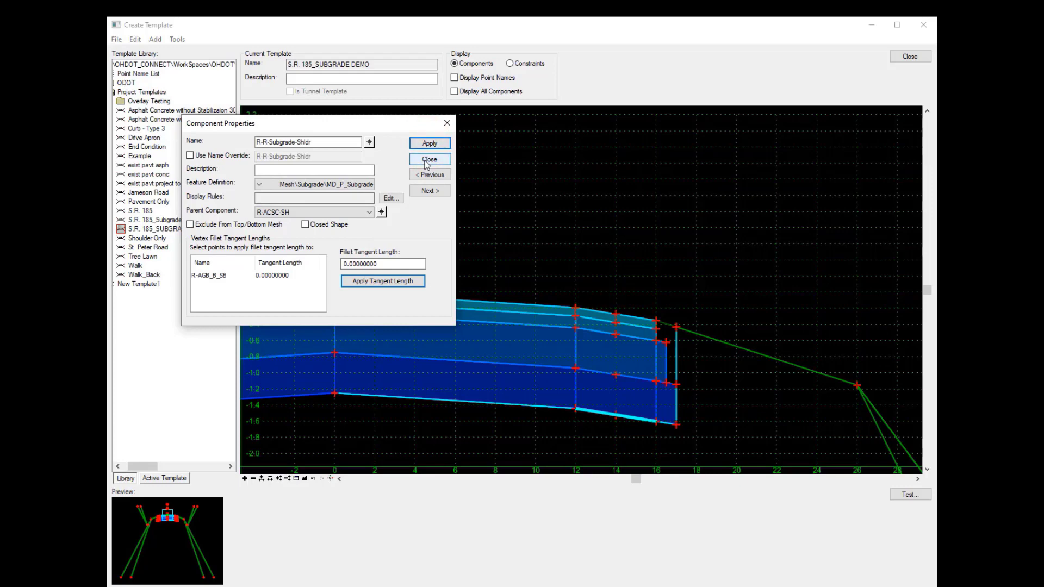
pyautogui.click(429, 159)
pyautogui.rightClick(334, 129)
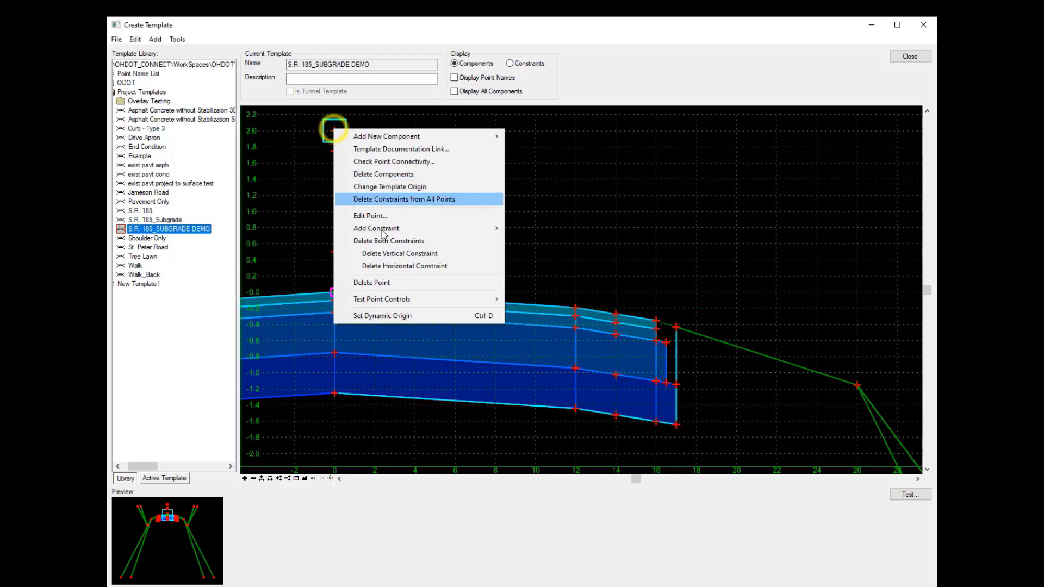
pyautogui.click(382, 298)
pyautogui.click(533, 318)
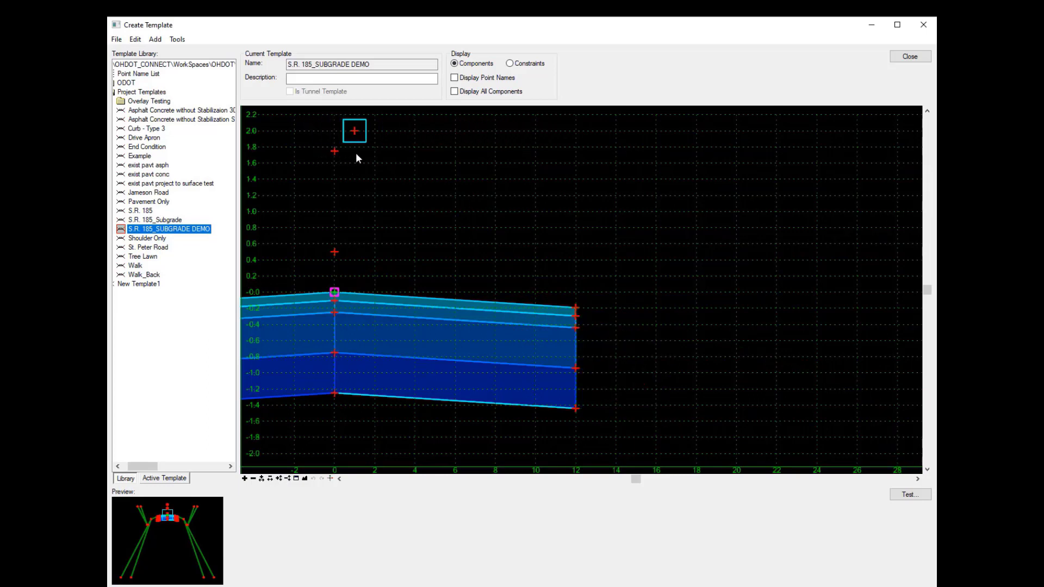
pyautogui.click(340, 151)
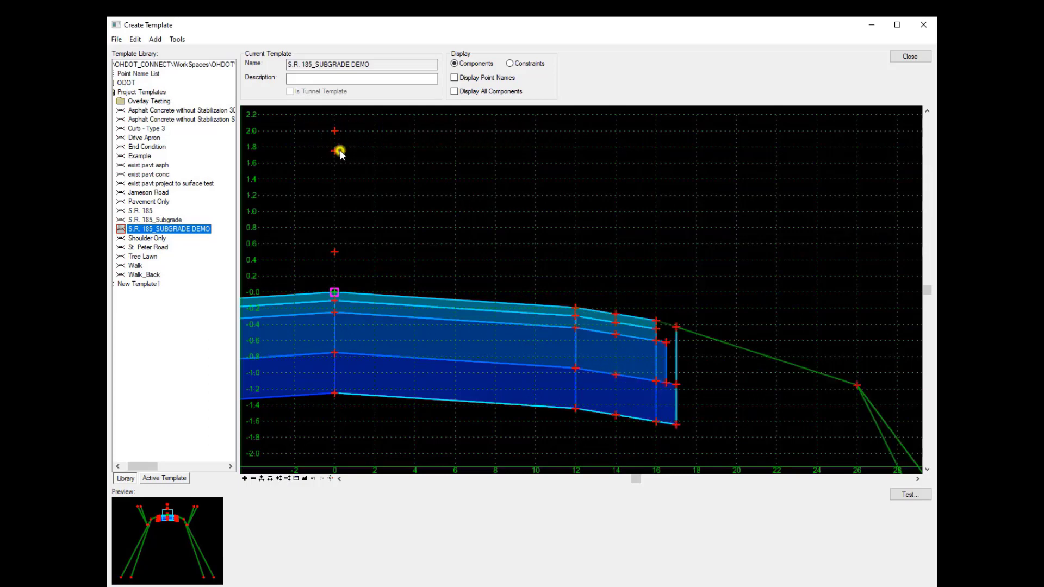
pyautogui.rightClick(361, 156)
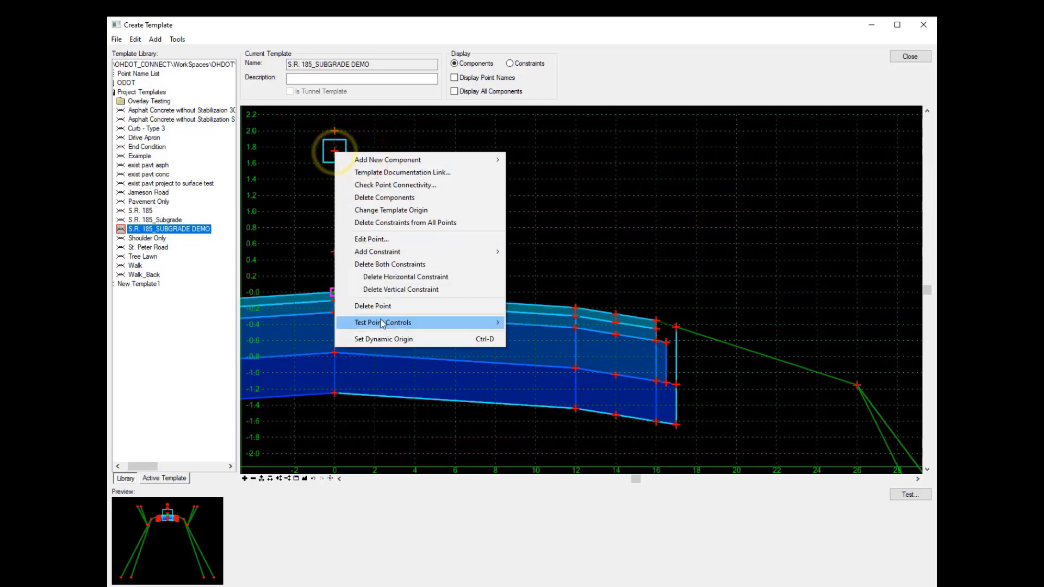
pyautogui.rightClick(381, 322)
pyautogui.click(566, 335)
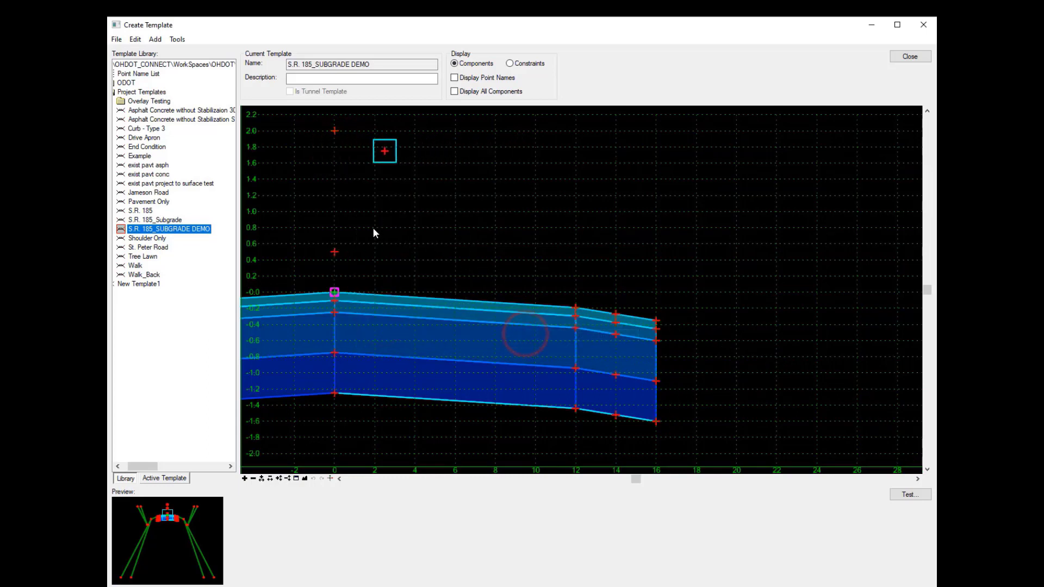
pyautogui.click(339, 201)
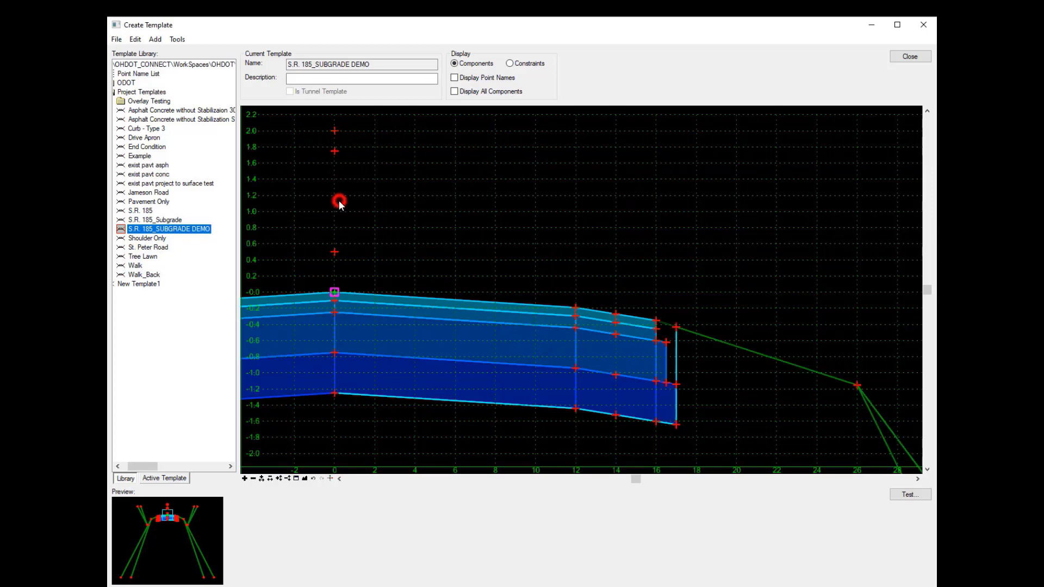
pyautogui.scroll(-2, 623, 254)
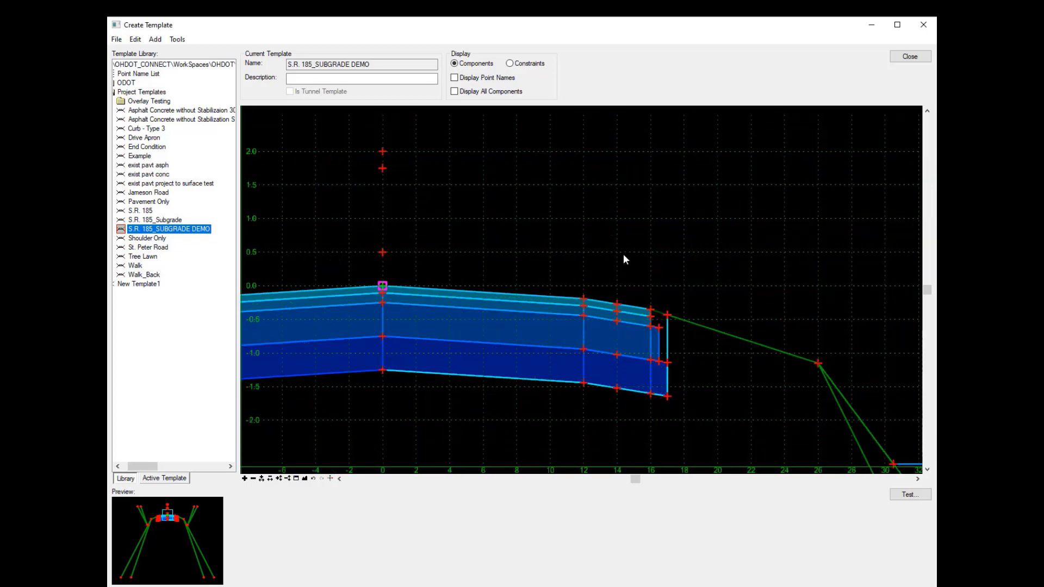